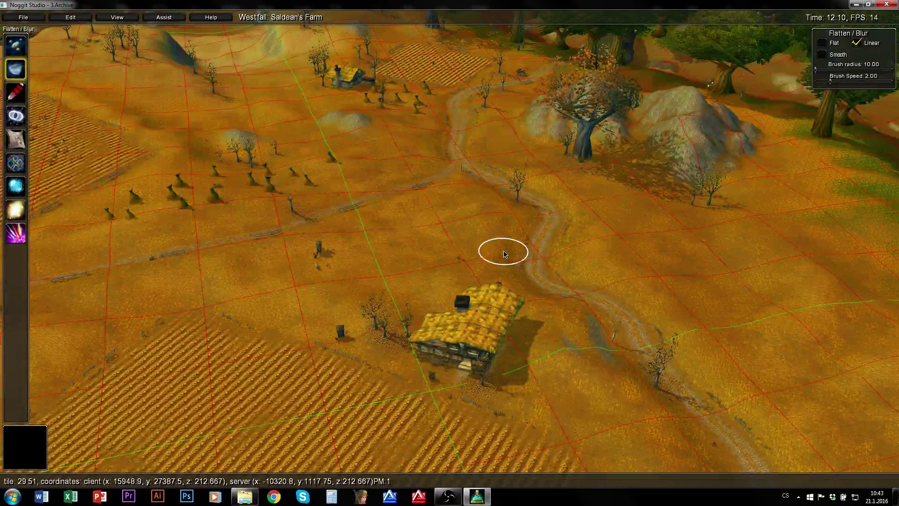
Select the thatched farmhouse beside the ploughed field at Saldean's Farm and inspect it from above at close and far range
right_click_drag(504, 252, 476, 313)
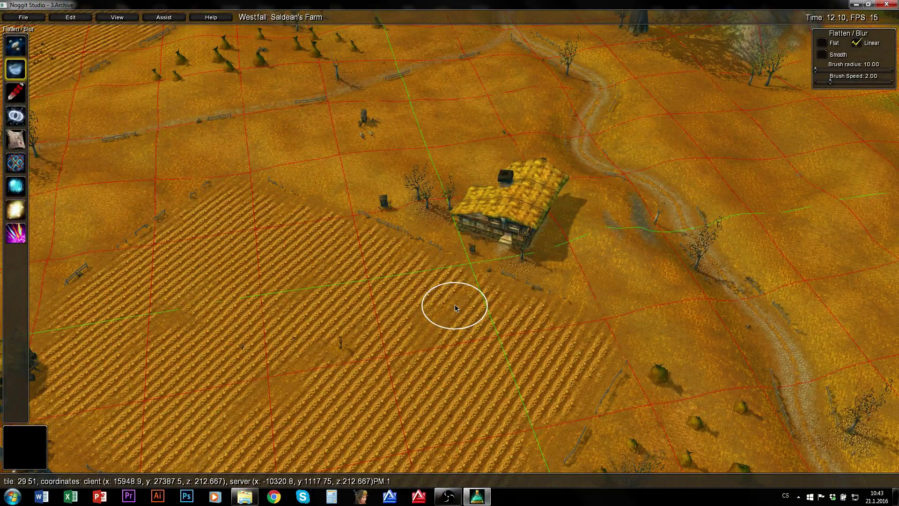
key("w")
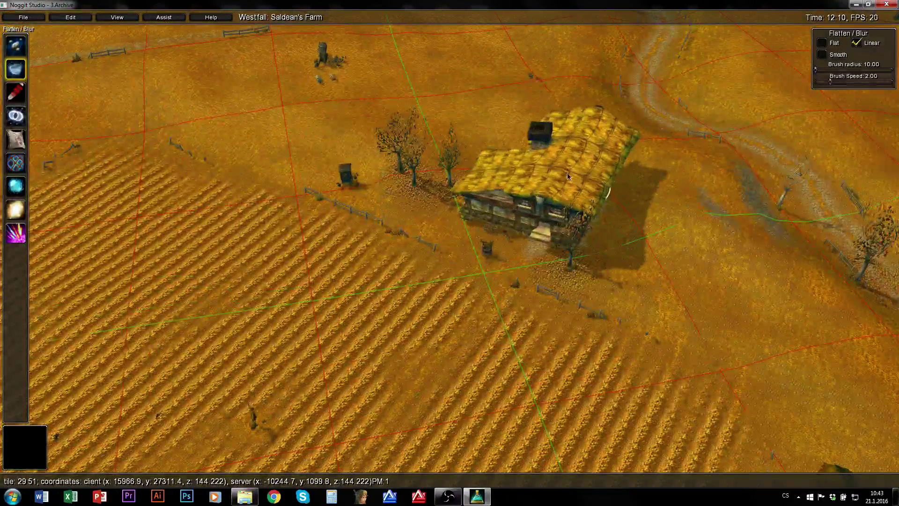
left_click(567, 176)
key("w")
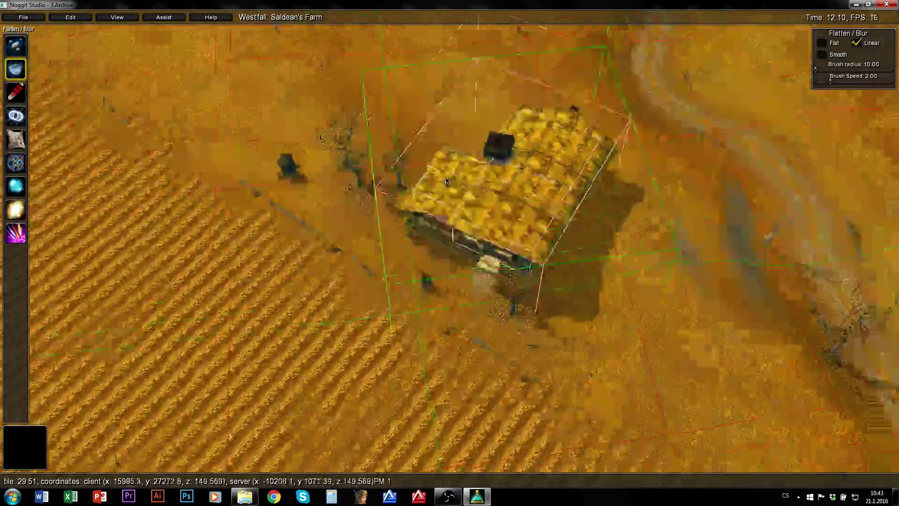
key("w")
key("s")
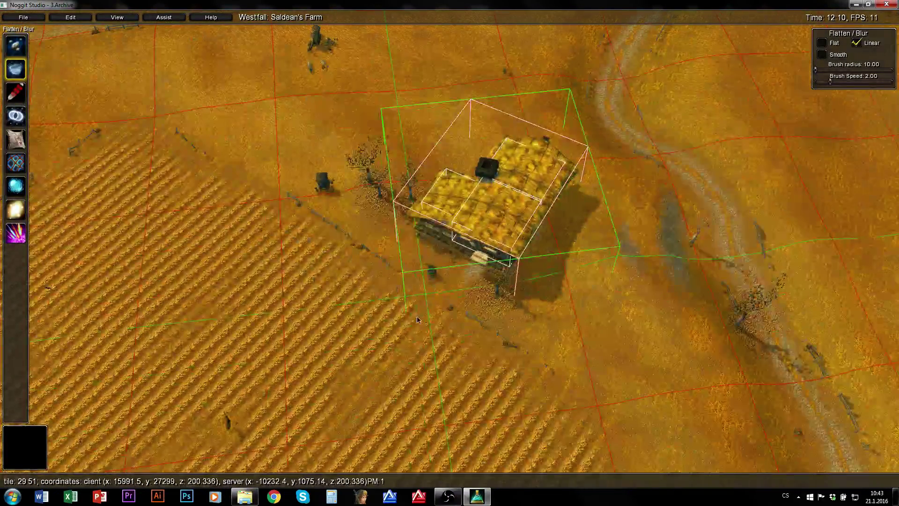
key("e")
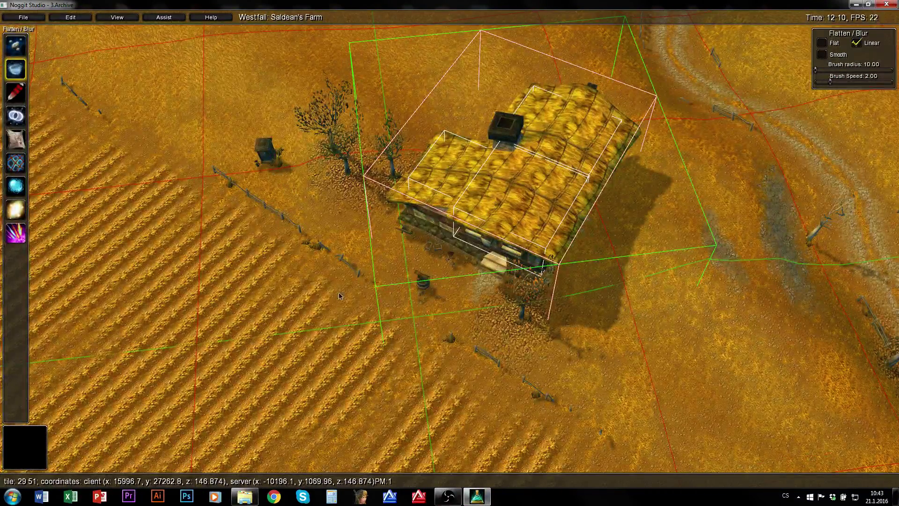
key("w")
right_click_drag(496, 192, 502, 257)
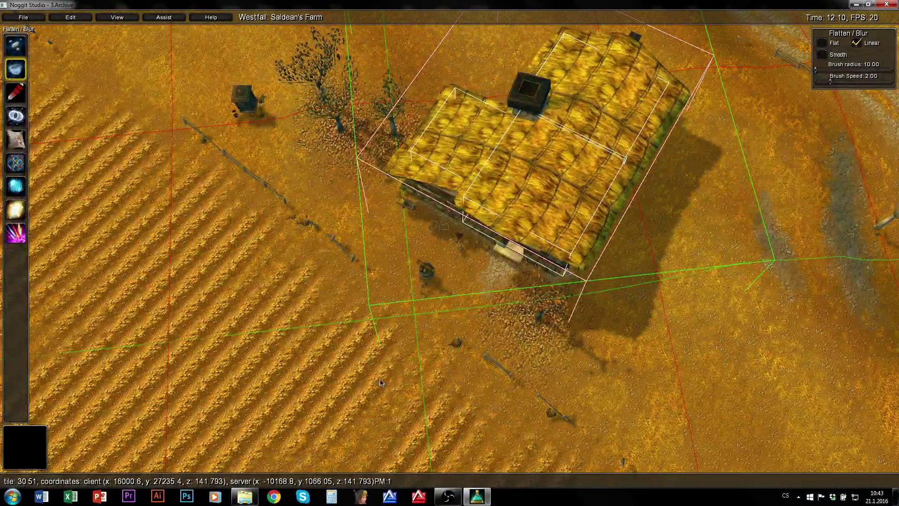
key("s")
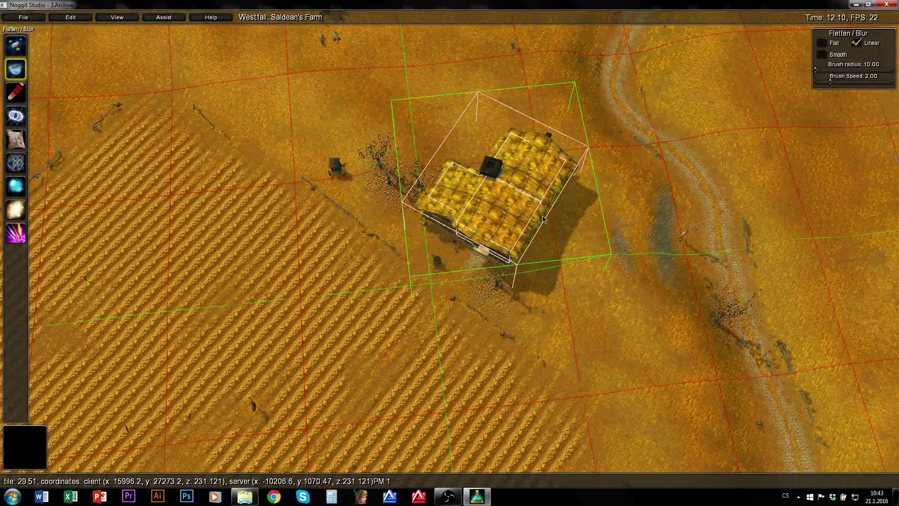
Place a duplicate of the selected farmhouse overlapping the original, and delete that duplicate
middle_click_drag(605, 218, 580, 309)
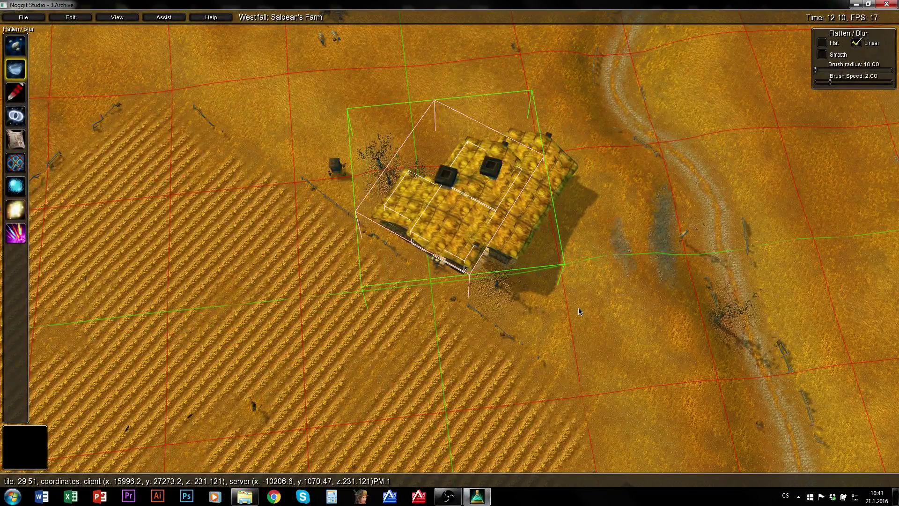
key("Delete")
key("s")
right_click_drag(587, 311, 643, 322)
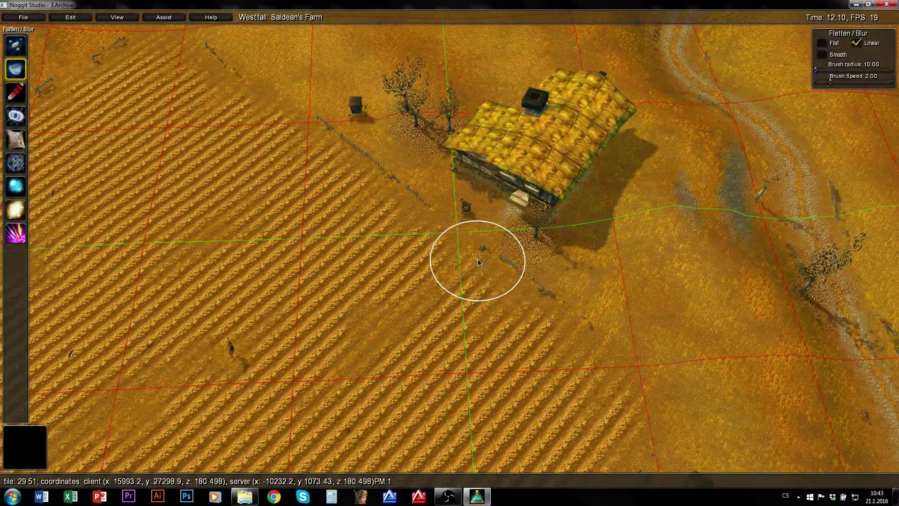
Examine the fields, roads, farm buildings and rock outcrop around Saldean's Farm from high above
key("q")
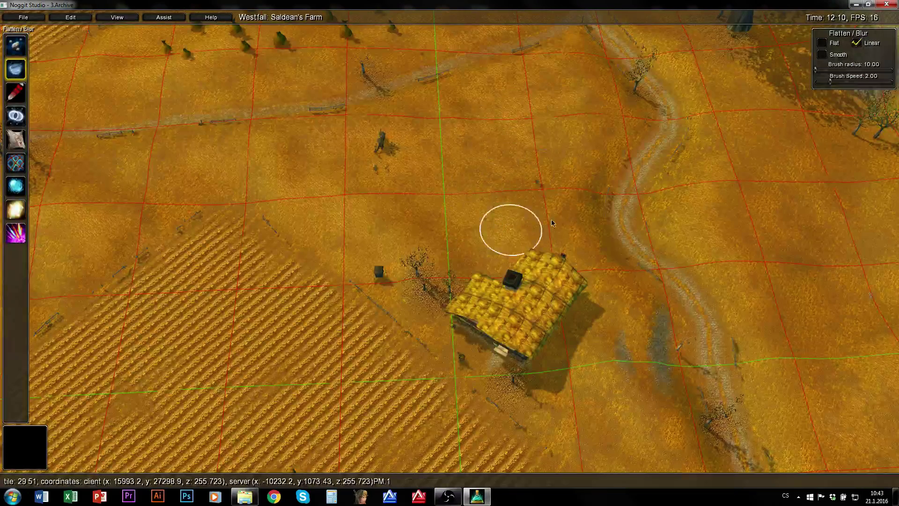
right_click_drag(530, 229, 347, 227)
key("d")
key("w")
key("q")
key("s")
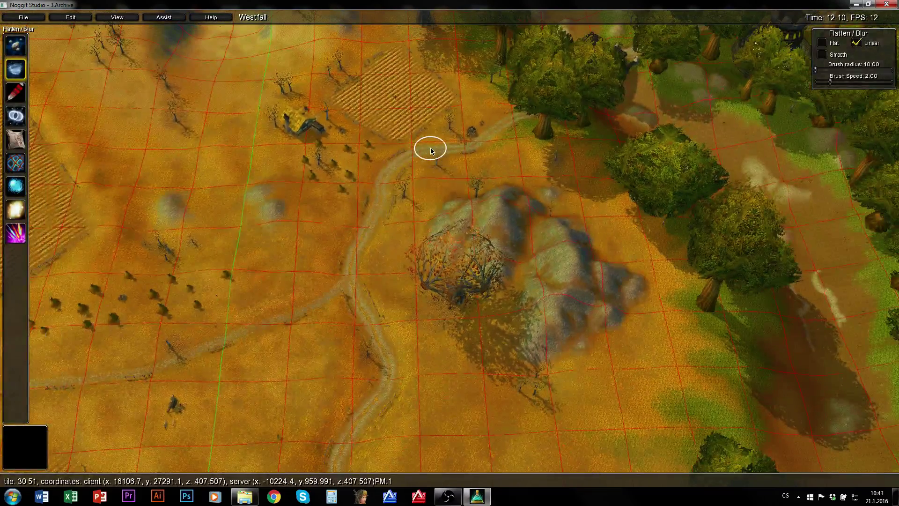
key("s")
right_click_drag(431, 147, 257, 295)
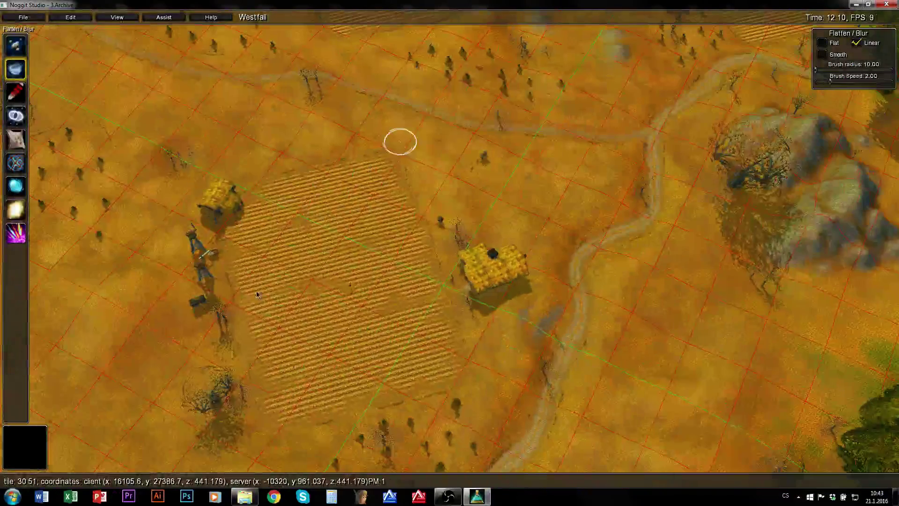
right_click_drag(401, 281, 553, 331)
key("w")
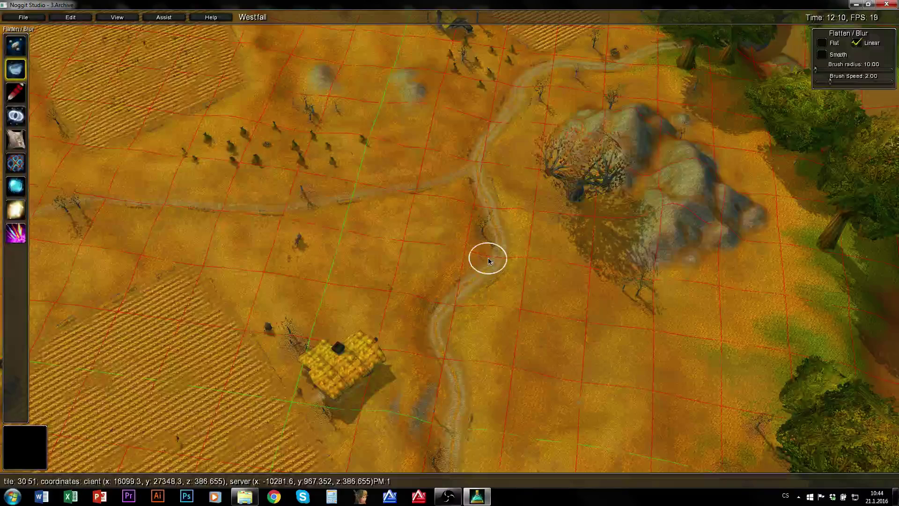
key("a")
key("a")
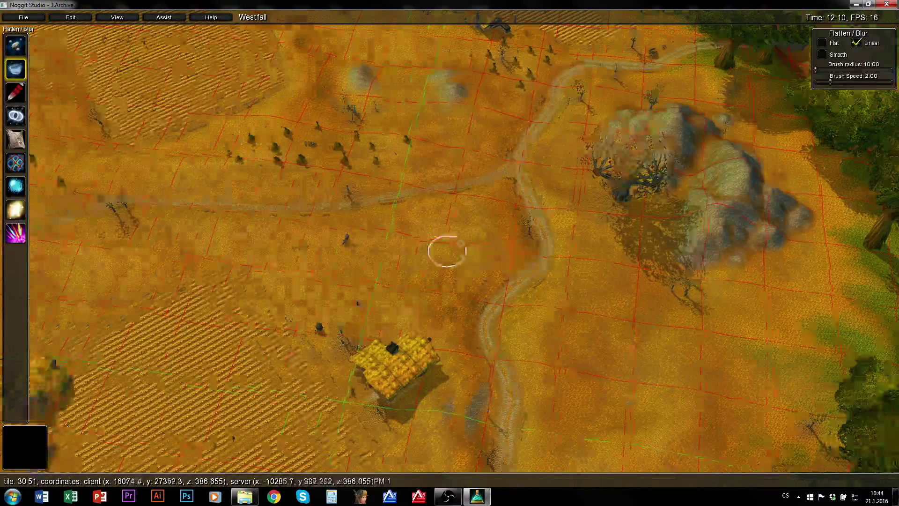
key("a")
right_click_drag(432, 285, 515, 233)
key("w")
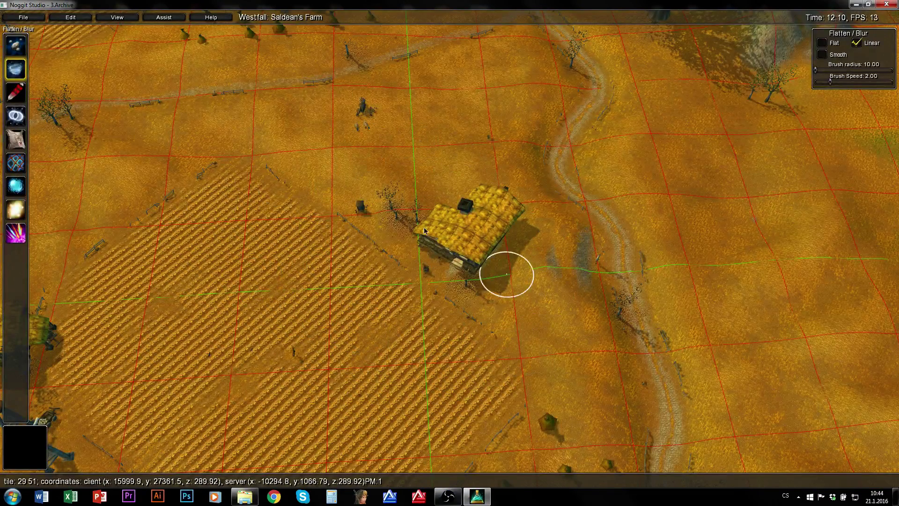
key("q")
key("w")
key("s")
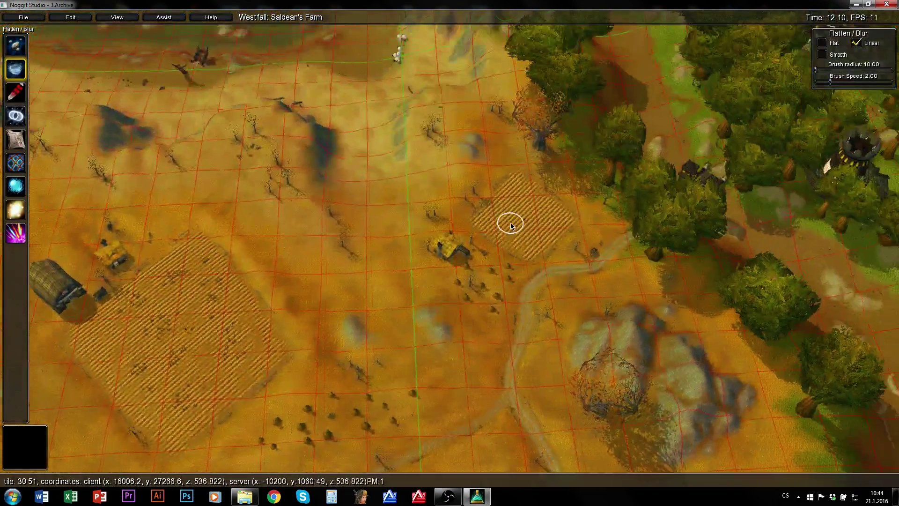
key("a")
right_click_drag(511, 223, 233, 192)
right_click_drag(477, 217, 644, 204)
key("a")
right_click_drag(438, 214, 671, 230)
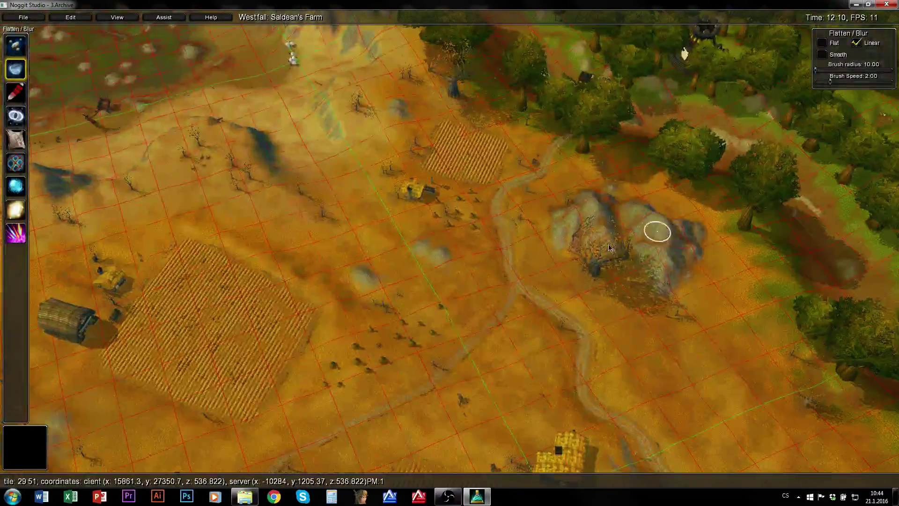
Check the camera's location on the continent minimap, and survey the Westfall terrain as far as the cliffs near Stendel's Pond
key("m")
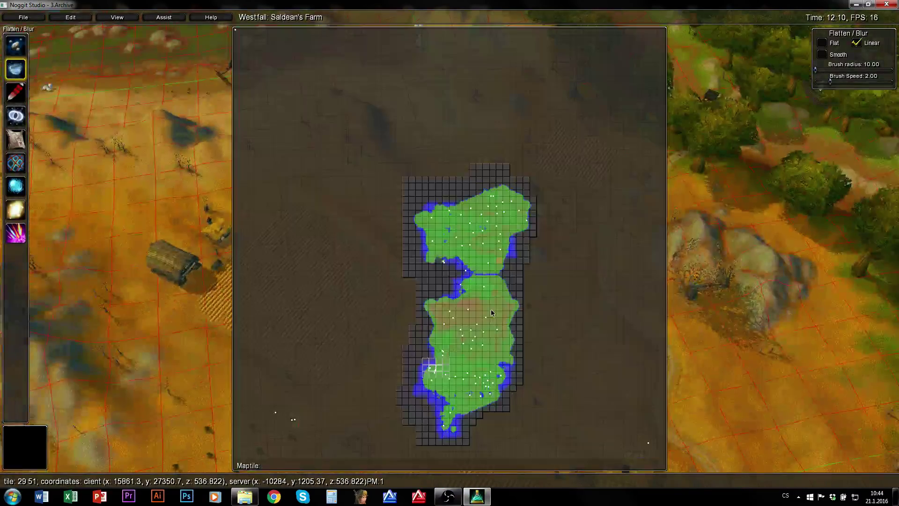
key("m")
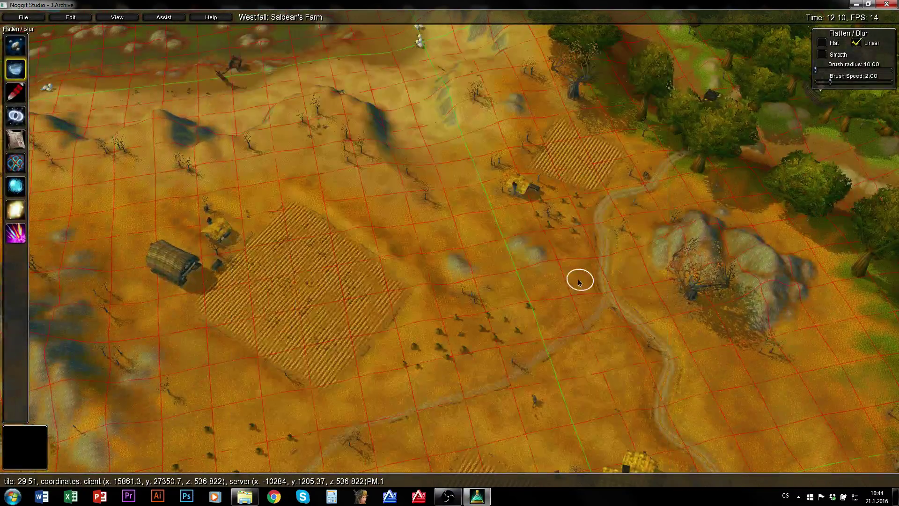
right_click_drag(577, 285, 685, 298)
key("q")
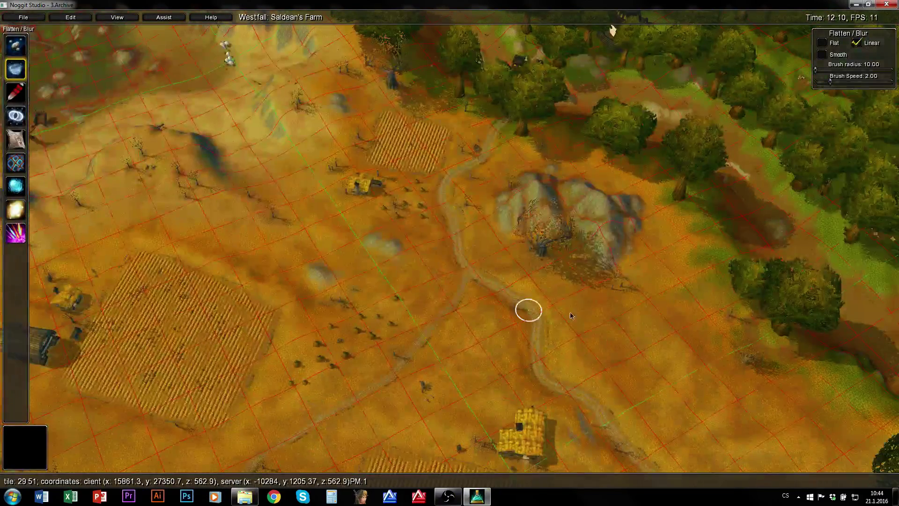
right_click_drag(600, 309, 386, 281)
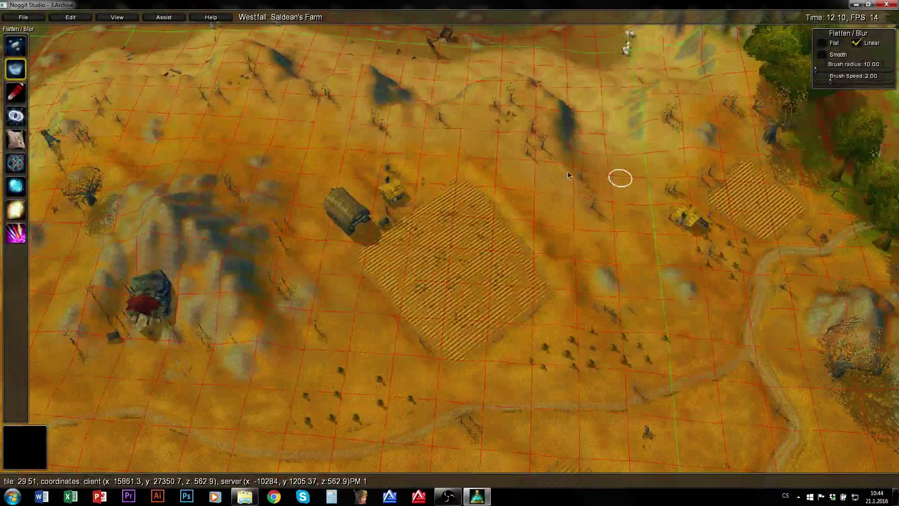
mouse_move(568, 176)
right_mouse_down()
mouse_move(389, 164)
mouse_move(96, 169)
right_mouse_up()
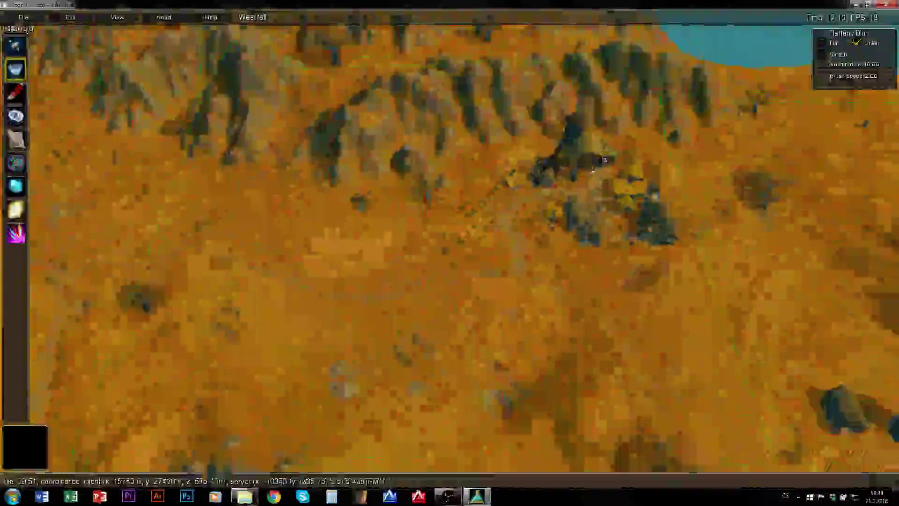
right_click_drag(604, 160, 615, 138)
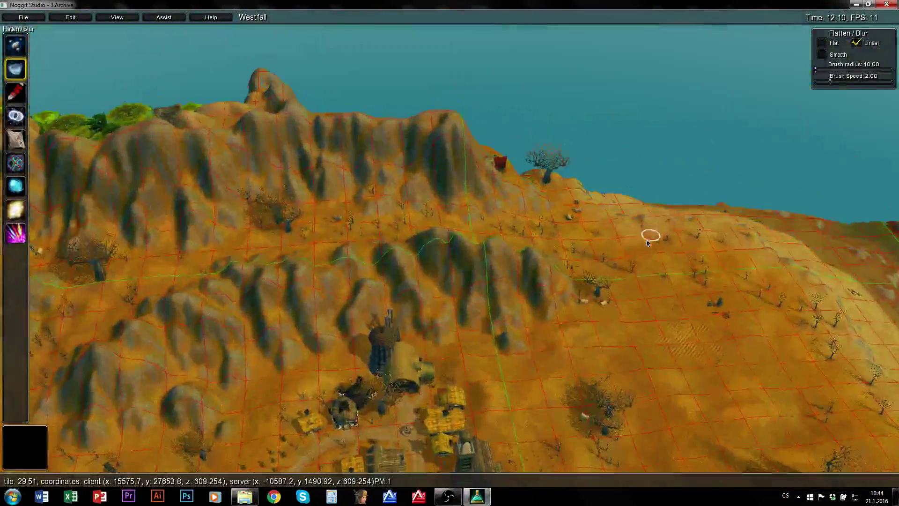
right_click_drag(628, 250, 281, 237)
key("a")
key("w")
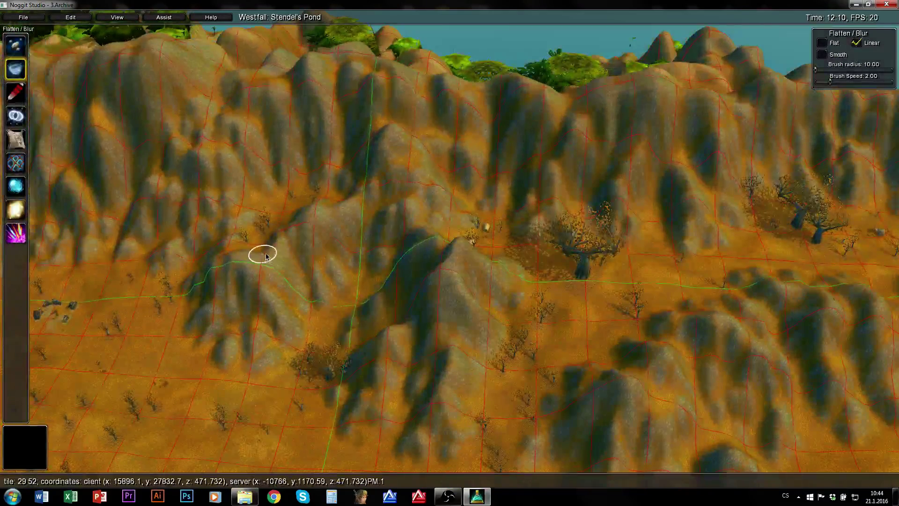
Look up the location on the minimap, examine Westfall north and south in the flat 2D tile view, and return to 3D
key("m")
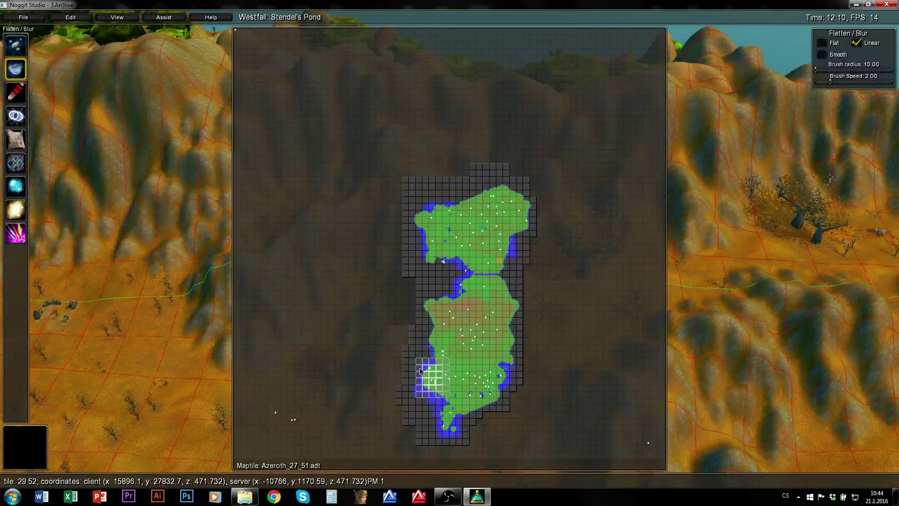
key("m")
key("u")
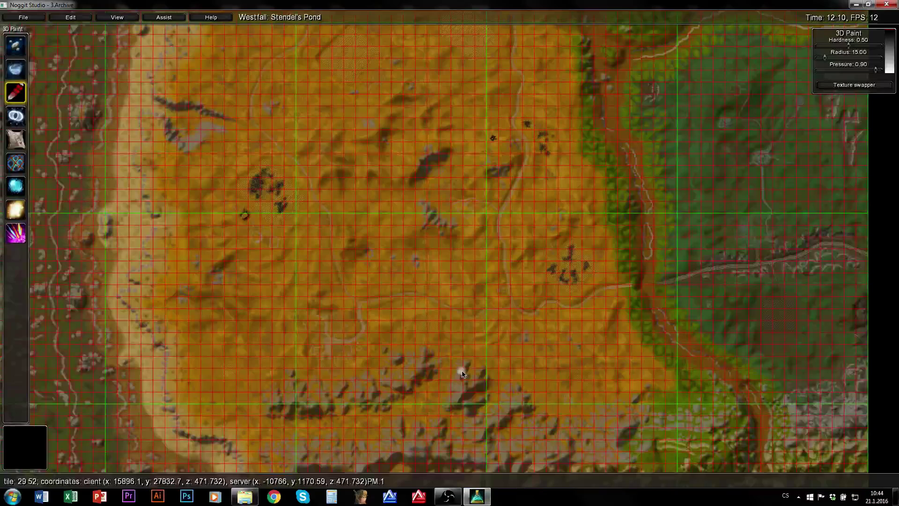
key("w")
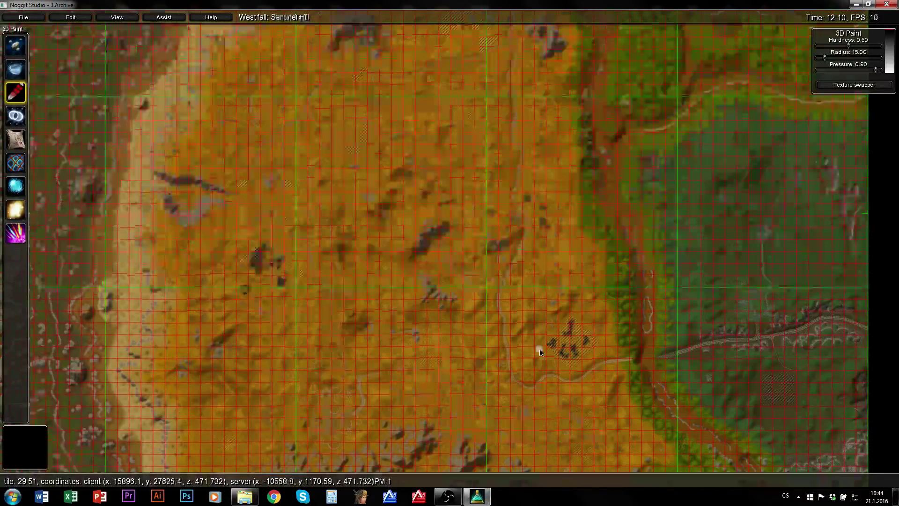
key("s")
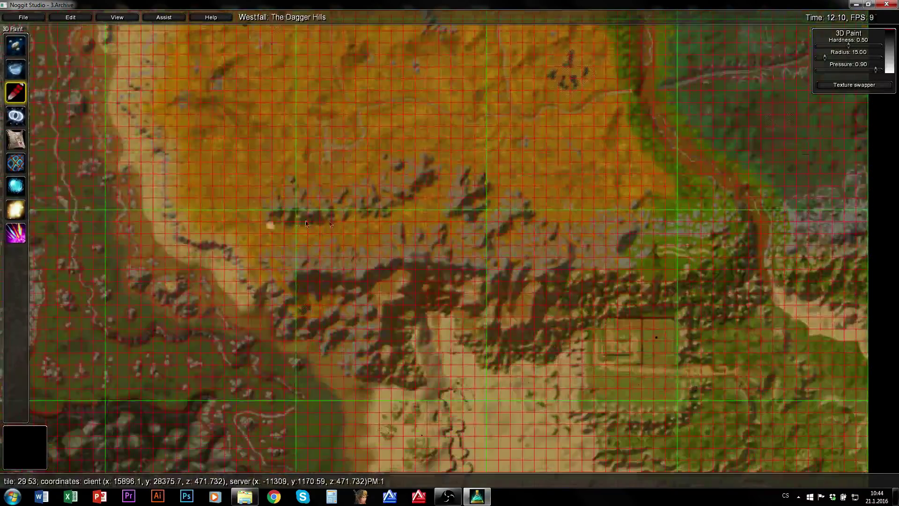
key("w")
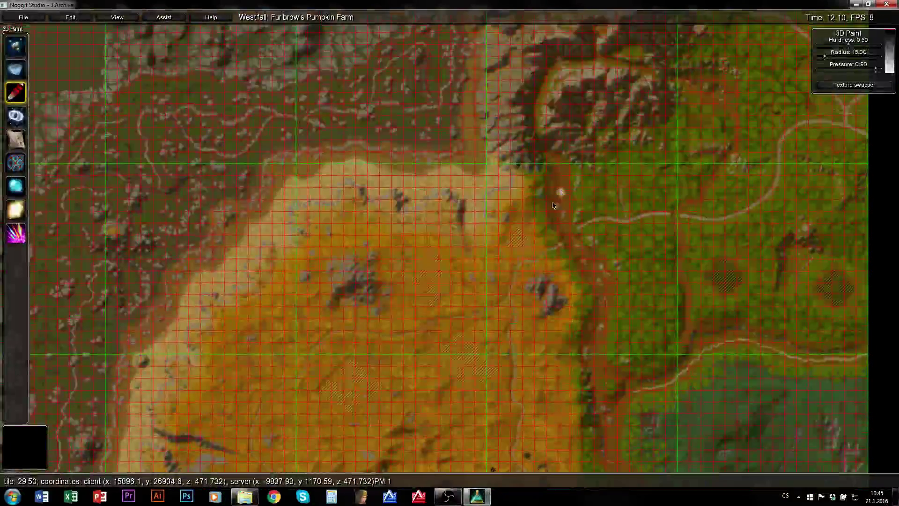
key("s")
key("u")
Fly over Westfall from the southern cliffs to the coastal shipwrecks and back inland, examining the mine hill and farm fields
key("s")
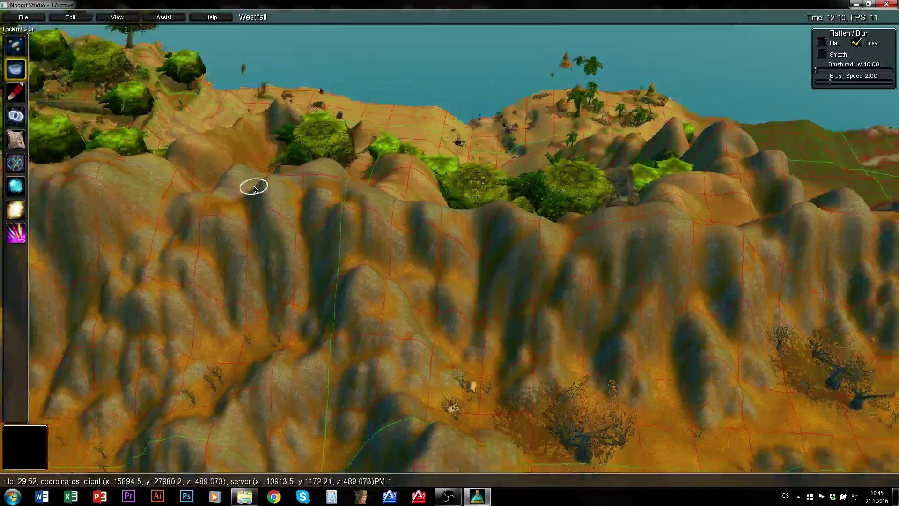
key("w")
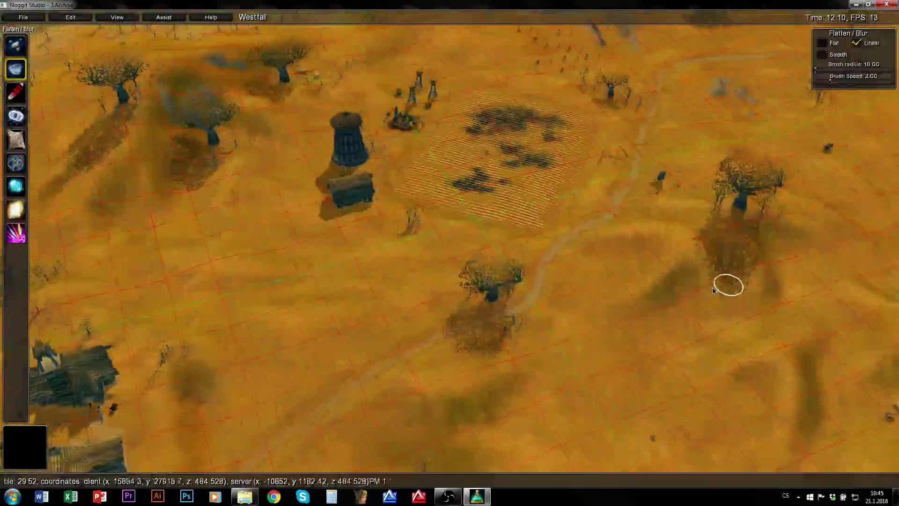
key("w")
right_click_drag(466, 228, 638, 161)
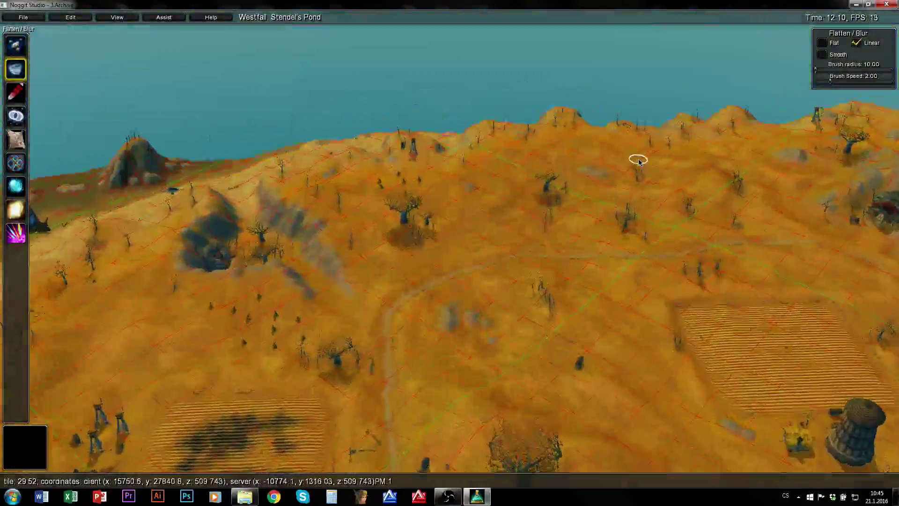
key("w")
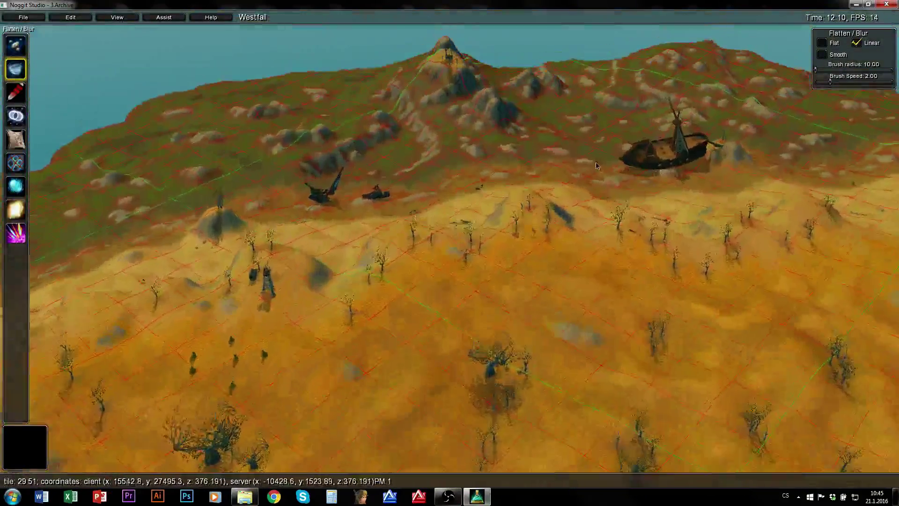
right_click_drag(596, 166, 637, 240)
key("s")
right_click_drag(563, 231, 604, 218)
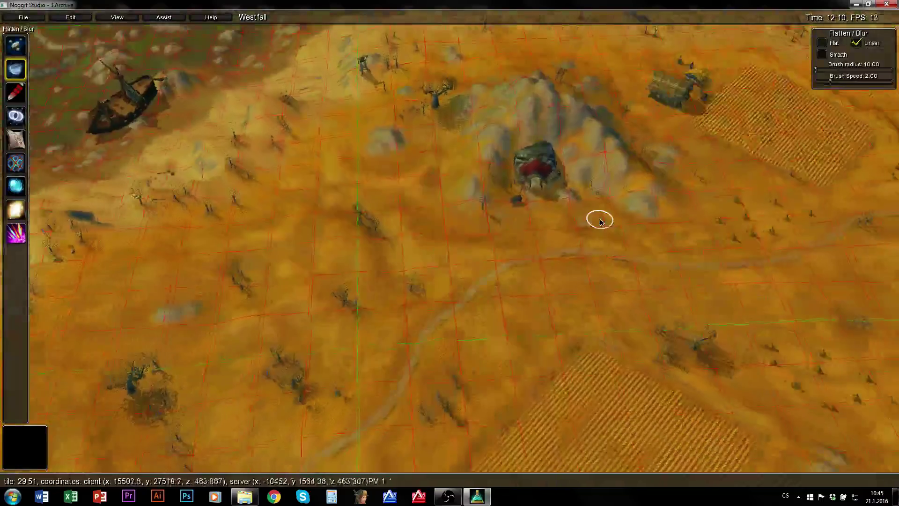
key("d")
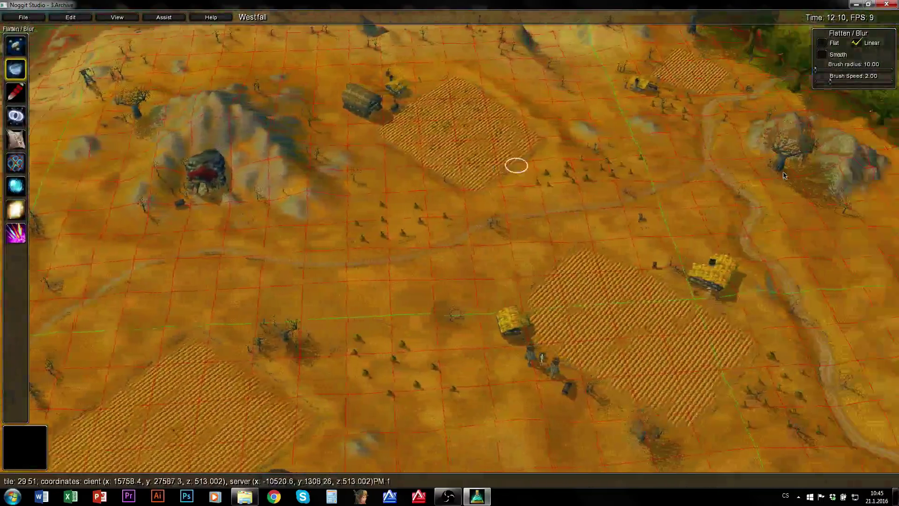
Fly across the border river into the Duskwood forest at The Darkened Bank, and briefly select one of its trees
key("w")
key("q")
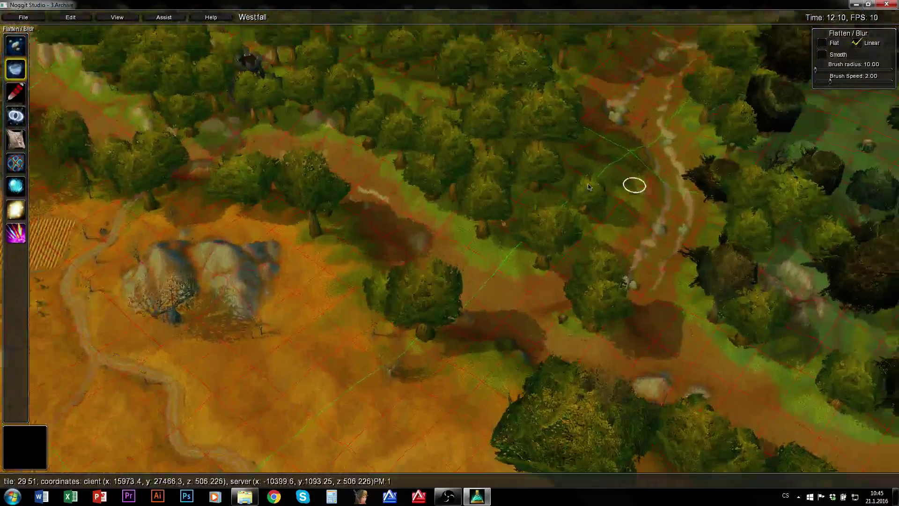
right_click_drag(632, 188, 315, 193)
key("w")
key("q")
key("d")
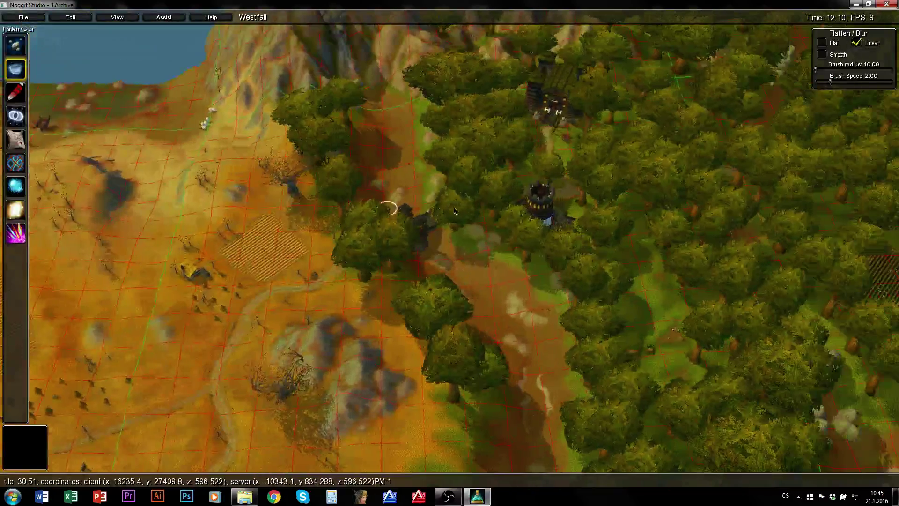
right_click_drag(391, 202, 652, 220)
key("w")
right_click_drag(579, 198, 456, 302)
key("w")
left_click(471, 153)
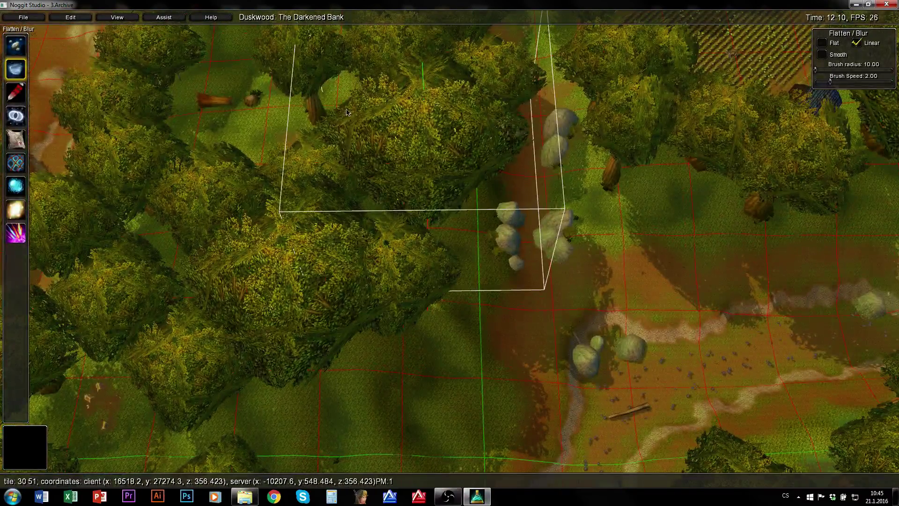
left_click(408, 369)
Fly back from the Duskwood forest over the river to the Westfall rock outcrop and winding road
key("a")
key("s")
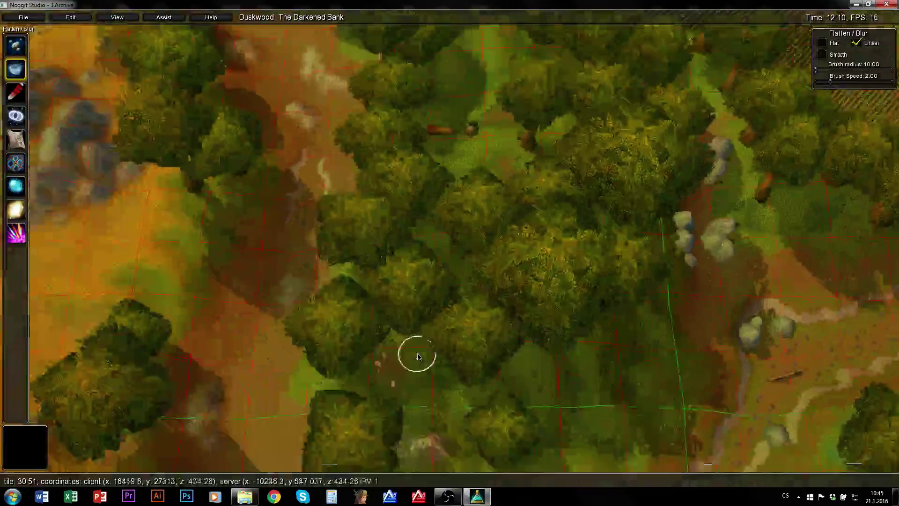
key("s")
key("a")
key("m")
key("m")
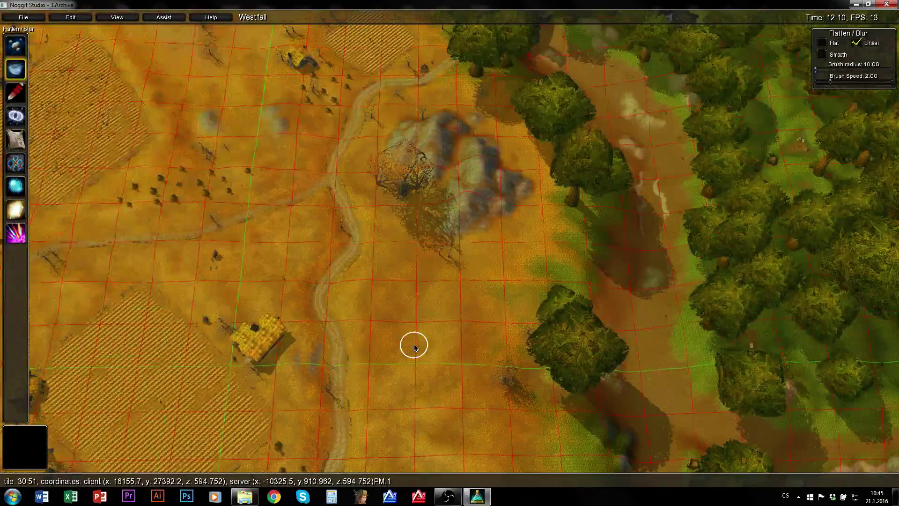
key("s")
key("a")
Examine the Westfall farm fields and mine hill from above, and look up the location on the continent minimap
right_click_drag(447, 290, 458, 203)
right_click_drag(451, 261, 210, 260)
right_click_drag(356, 311, 568, 287)
key("w")
key("s")
key("s")
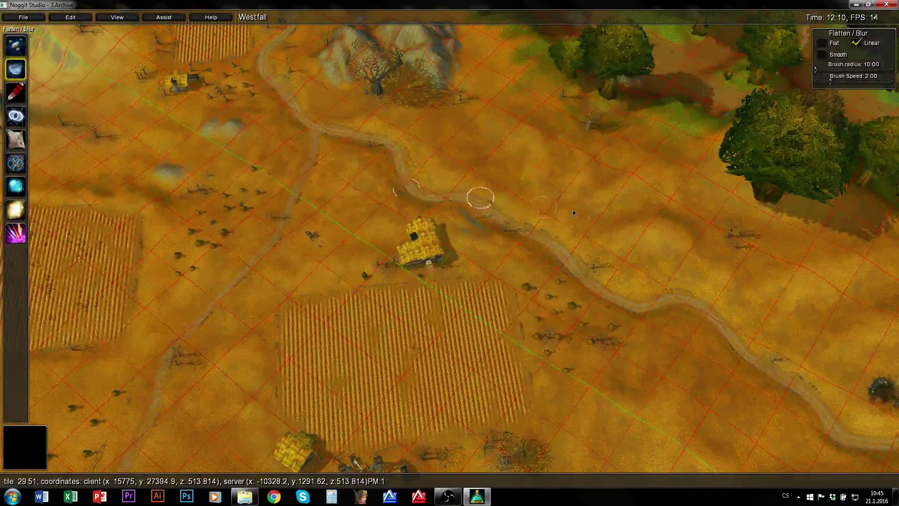
right_click_drag(574, 213, 212, 216)
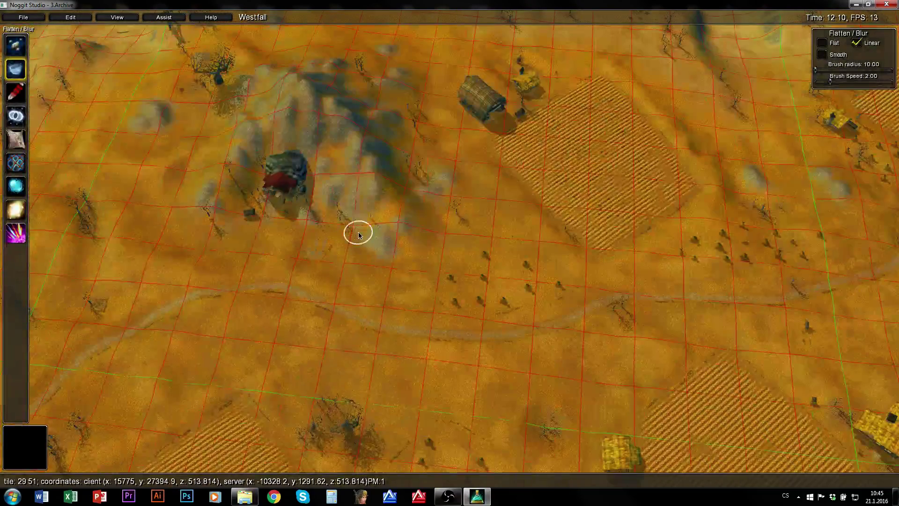
key("m")
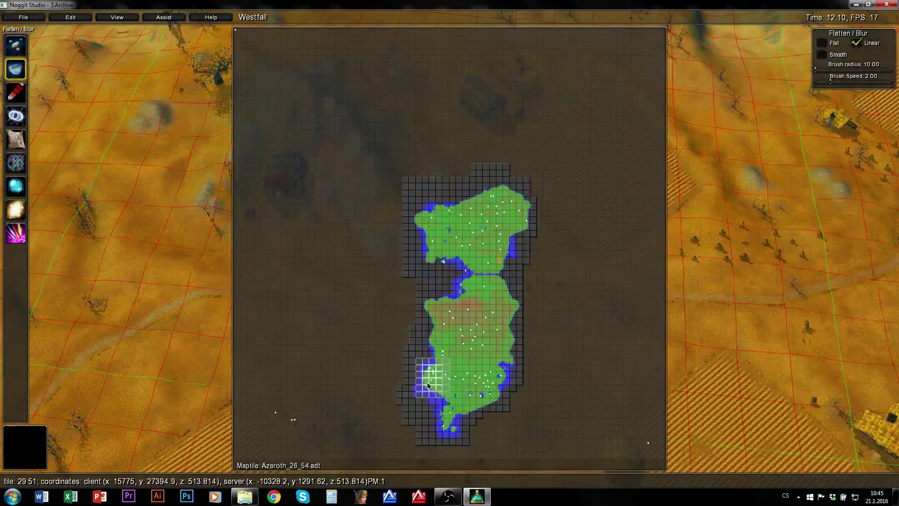
key("m")
Survey the coastal shipwrecks, farm buildings and windmill, and return to the mine hill near The Molsen Farm
right_click_drag(446, 372, 320, 225)
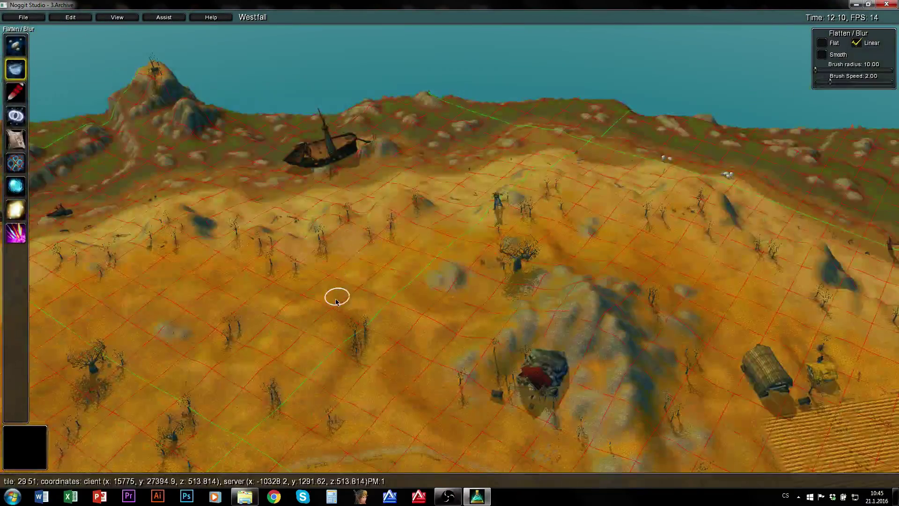
right_click_drag(447, 297, 270, 304)
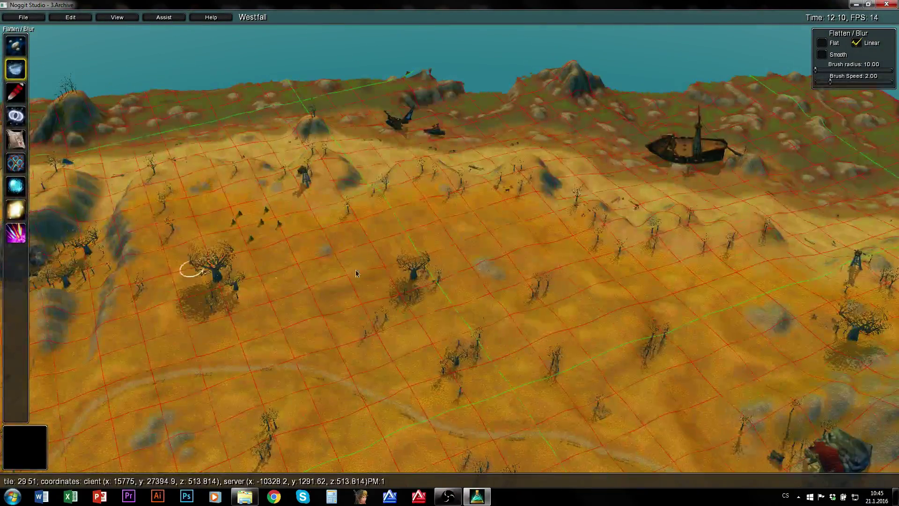
right_click_drag(389, 276, 134, 280)
key("a")
right_click_drag(403, 256, 222, 147)
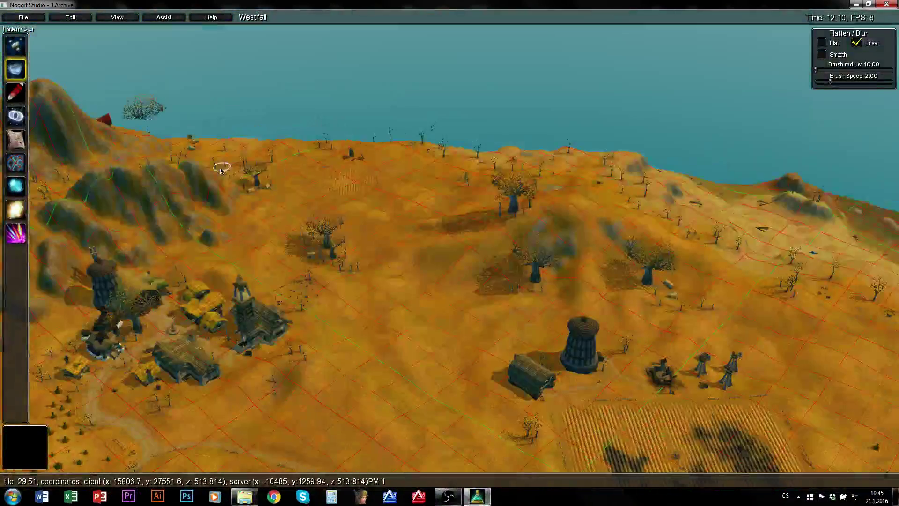
right_click_drag(222, 238, 560, 275)
key("w")
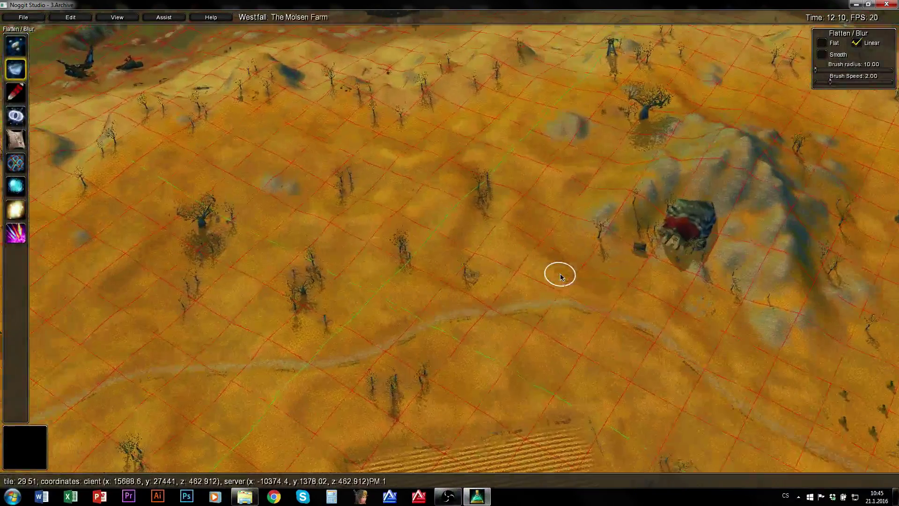
Examine the highlighted Westfall tiles on the continent minimap, comparing them with the terrain around The Molsen Farm
key("m")
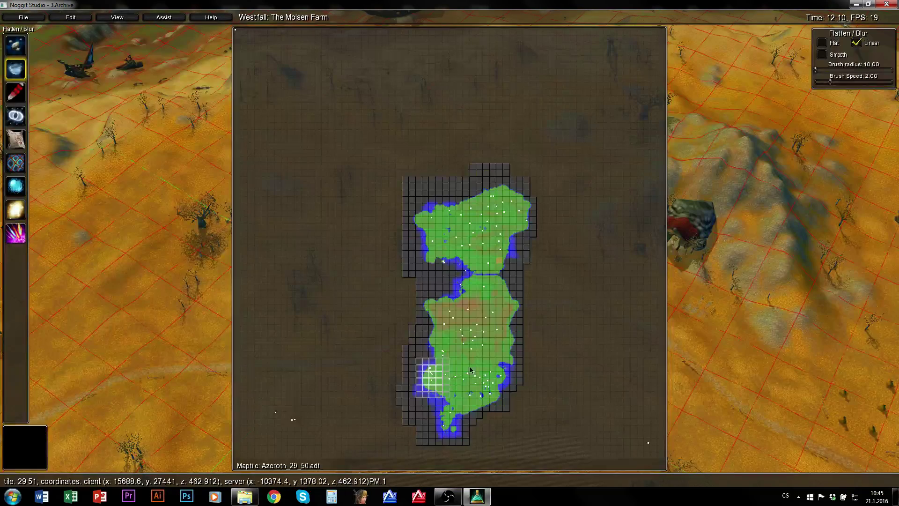
key("m")
right_click_drag(455, 316, 634, 289)
right_click_drag(572, 275, 651, 278)
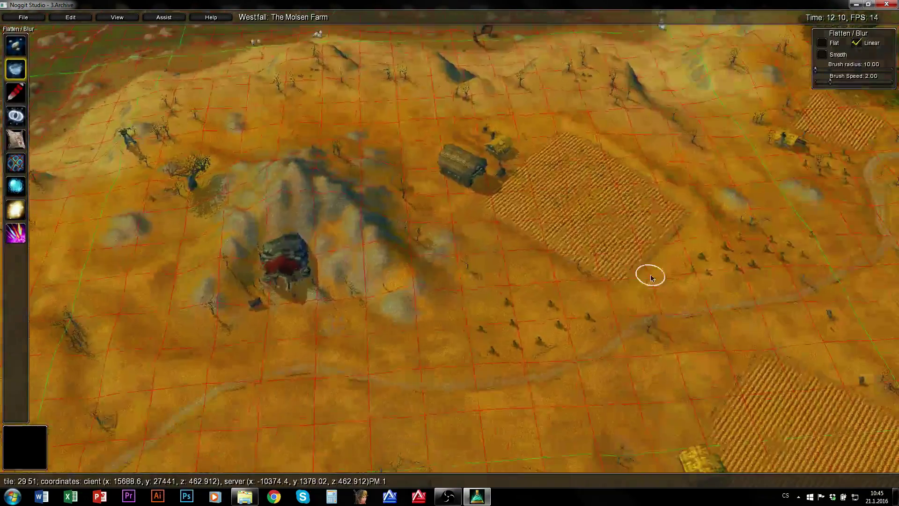
key("m")
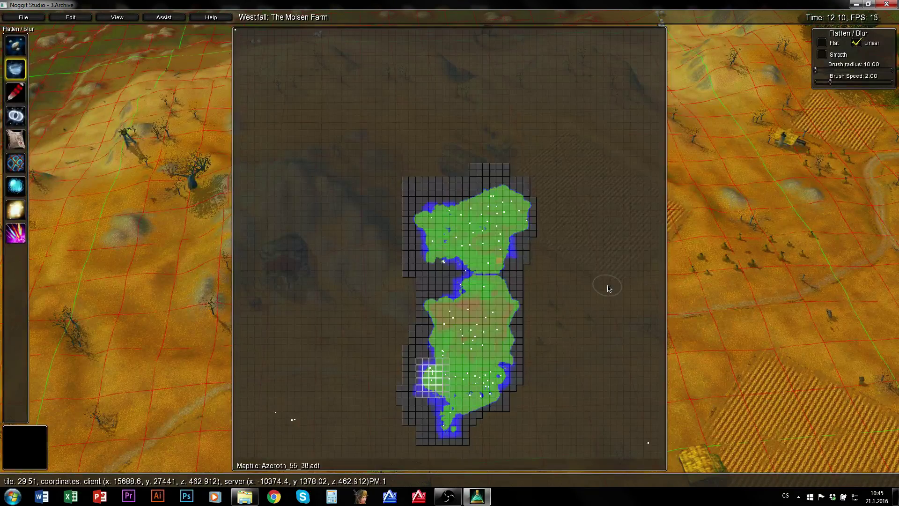
key("m")
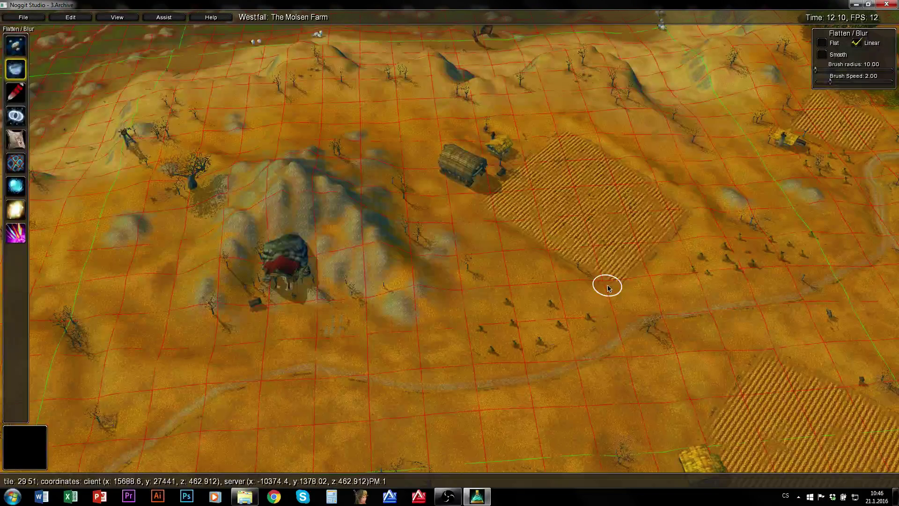
key("m")
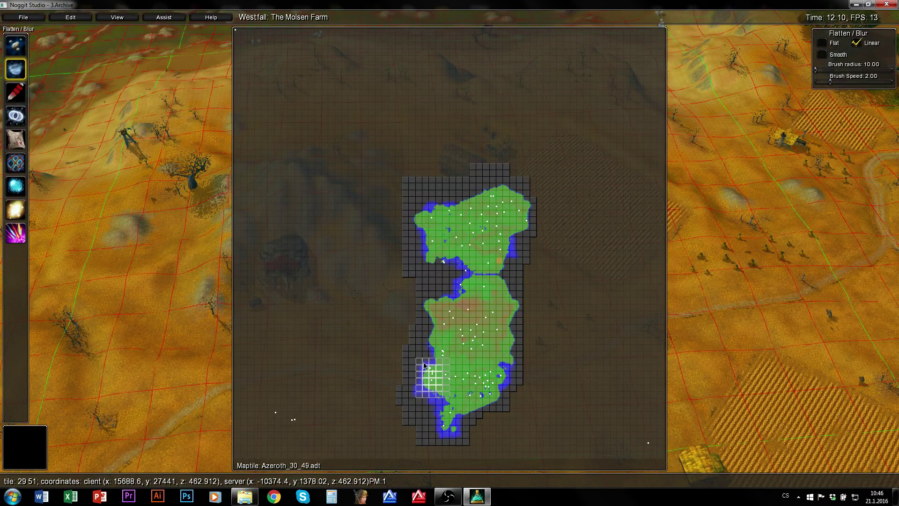
key("m")
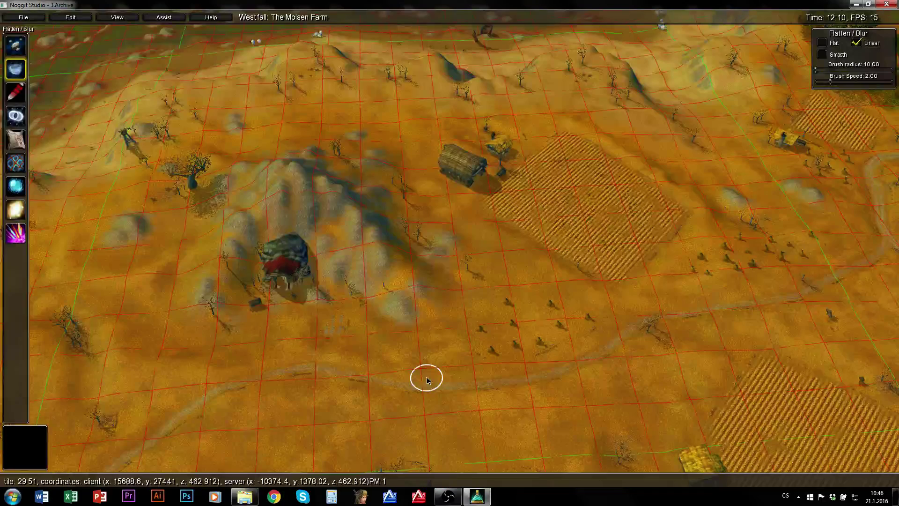
Switch to 3D Paint, list the ground textures used near the mine hill, and close the texture picker
key("s")
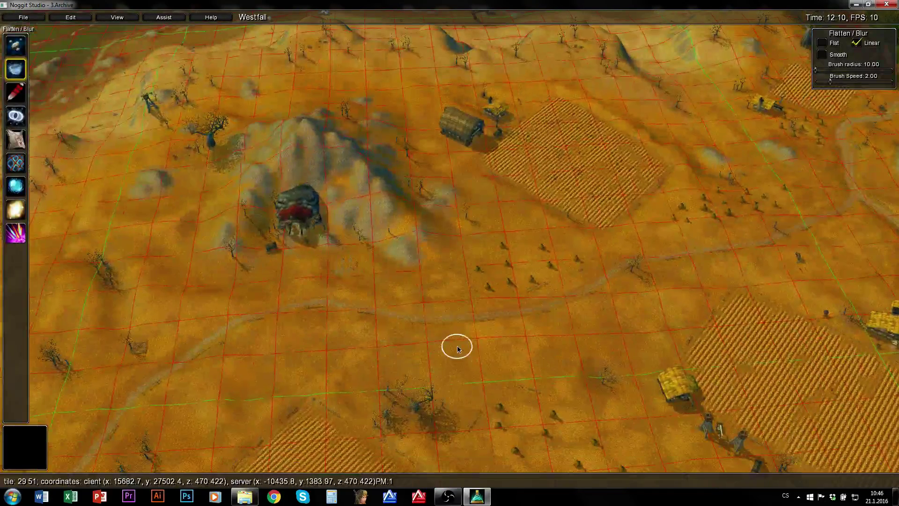
key("3")
left_click(450, 288, "ctrl")
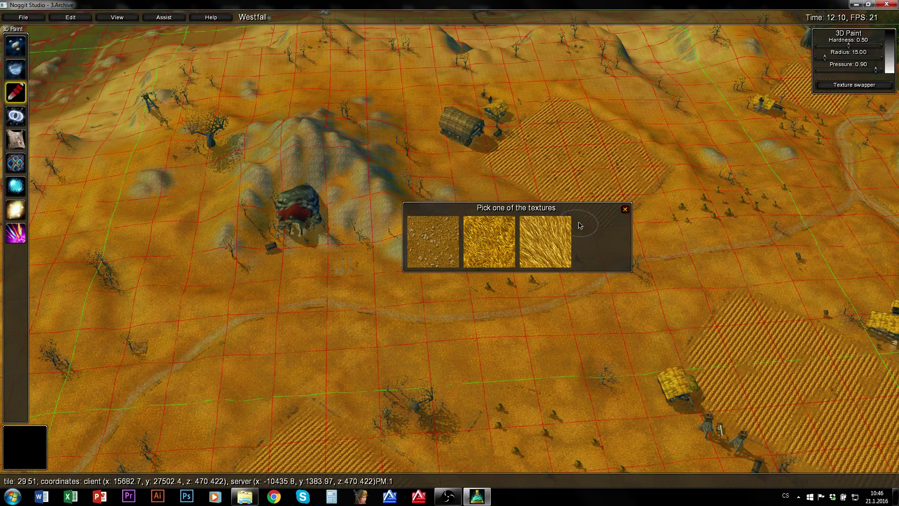
key("w")
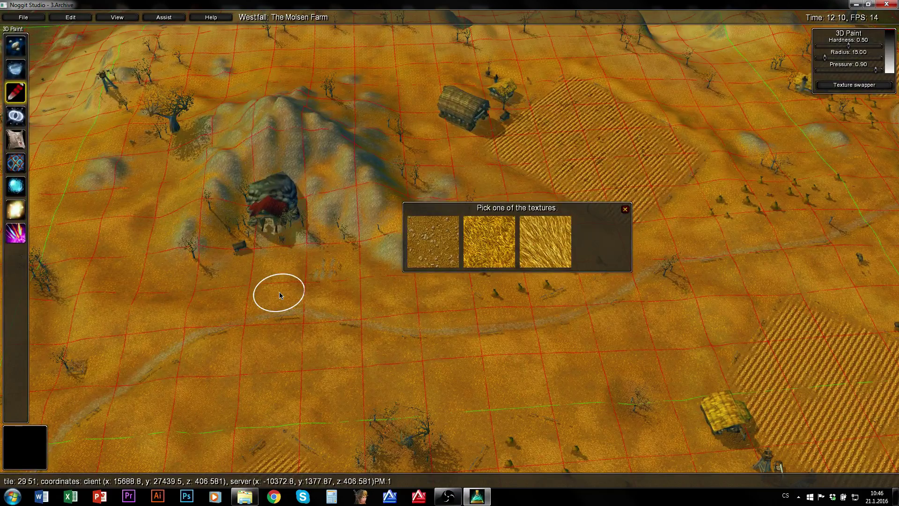
left_click(624, 208)
Pull the camera back above the mine hill and farm fields, and check the continent minimap
key("d")
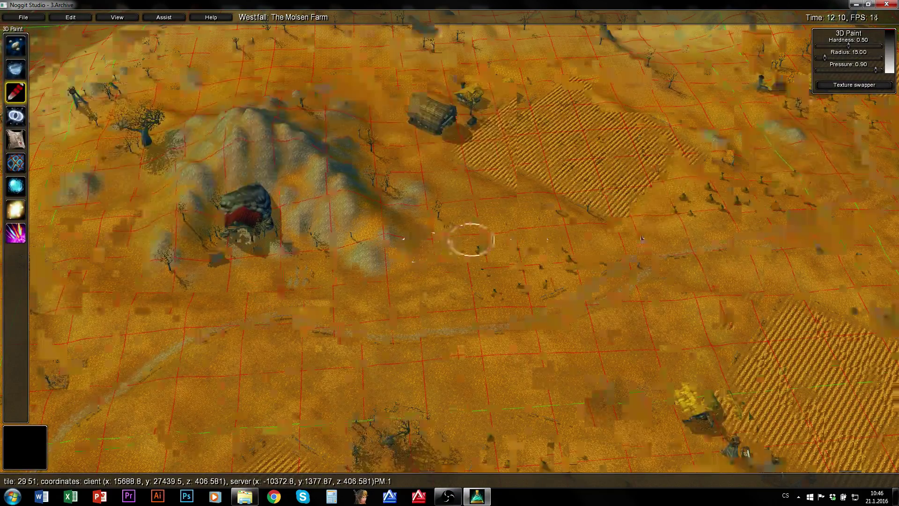
key("s")
mouse_move(471, 240)
right_mouse_down()
mouse_move(820, 237)
mouse_move(459, 235)
right_mouse_up()
key("m")
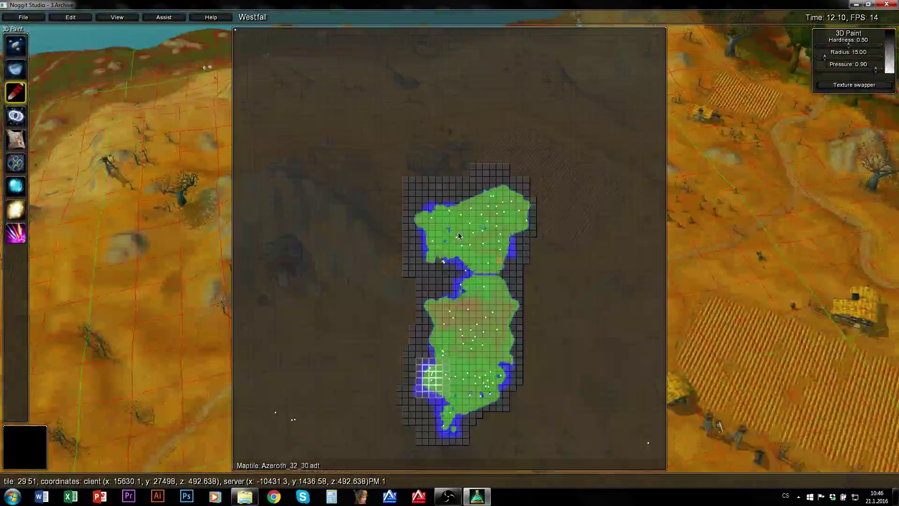
key("m")
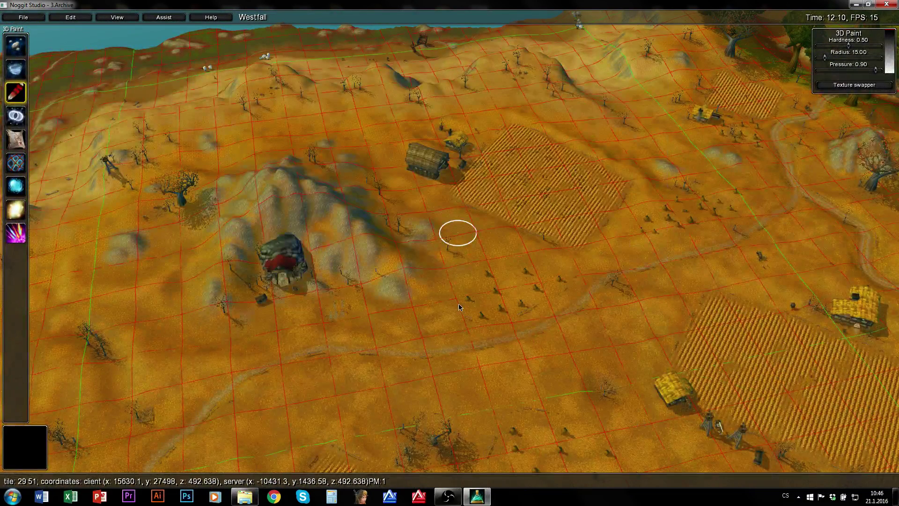
View the tile files in the World/maps/azeroth folder in Windows Explorer, and compare them with the minimap in Noggit Studio
left_click(246, 495)
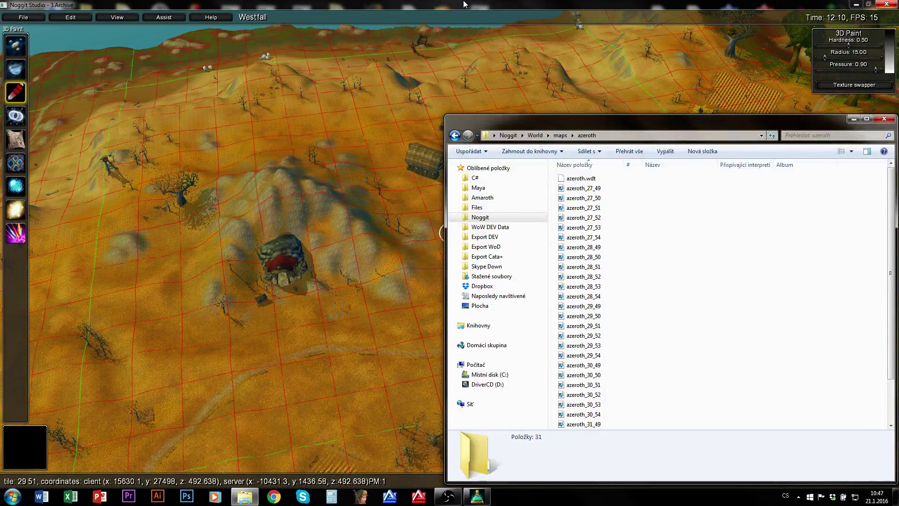
left_click(464, 3)
key("m")
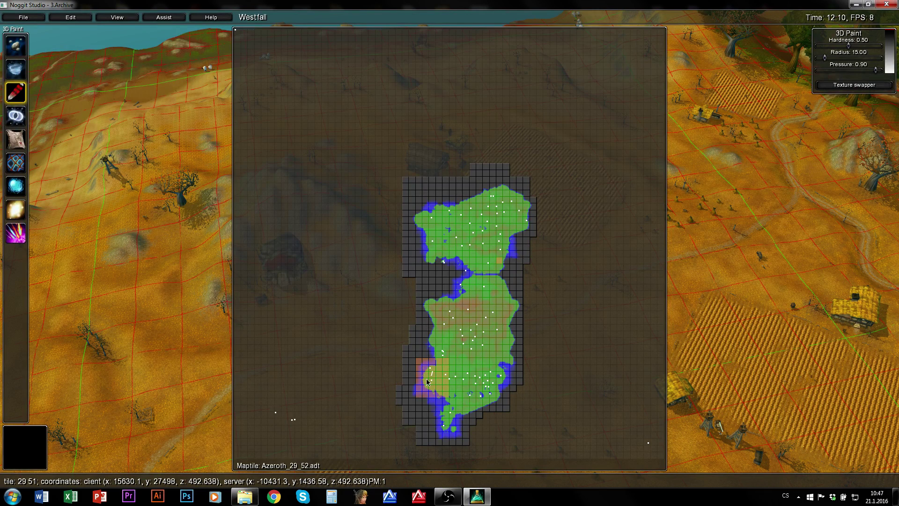
left_click(490, 357)
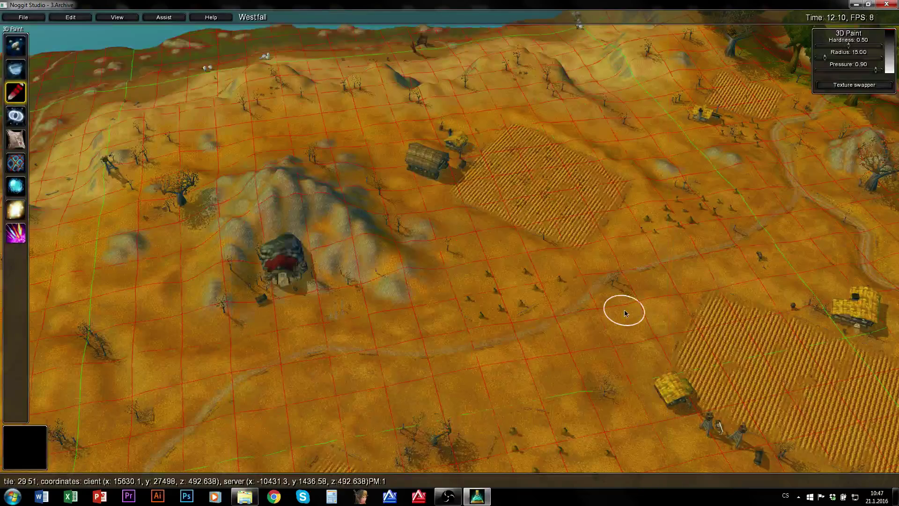
Switch to the Flatten / Blur tool and survey the fields, roads, windmill farm and rocky cliffs around the camera
key("w")
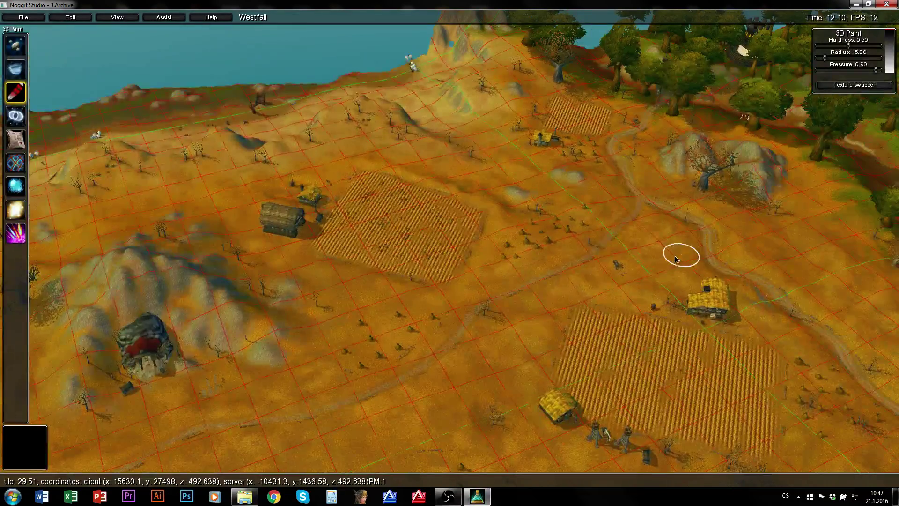
key("2")
right_click_drag(593, 297, 232, 290)
right_click_drag(333, 409, 642, 445)
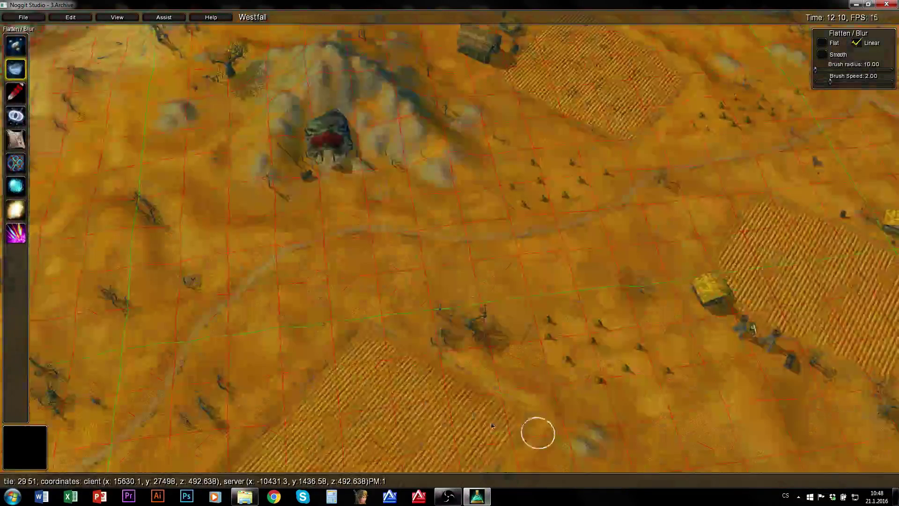
right_click_drag(472, 406, 851, 331)
right_click_drag(648, 273, 875, 309)
right_click_drag(634, 321, 893, 296)
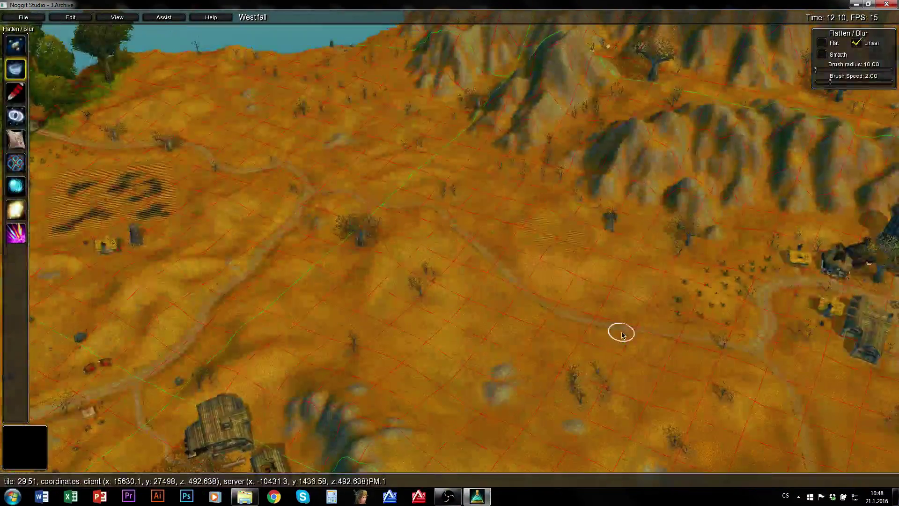
right_click_drag(529, 344, 793, 336)
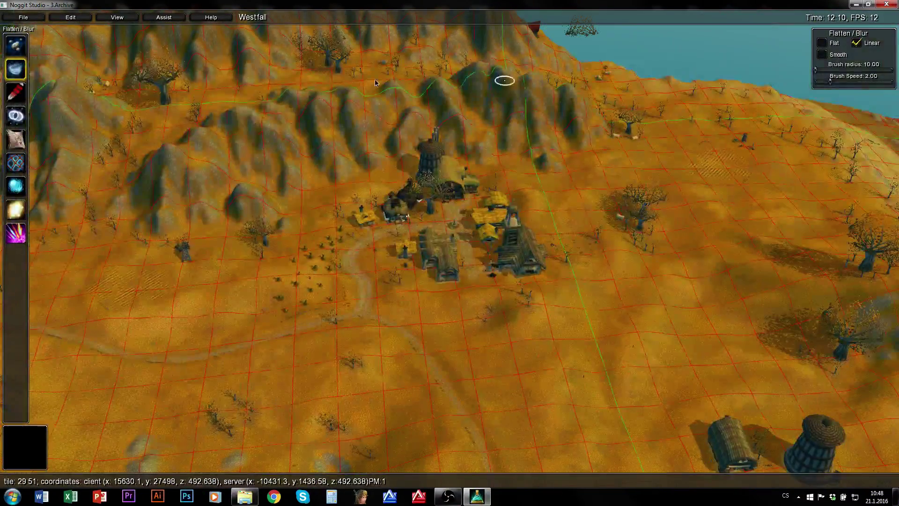
right_click_drag(402, 114, 313, 104)
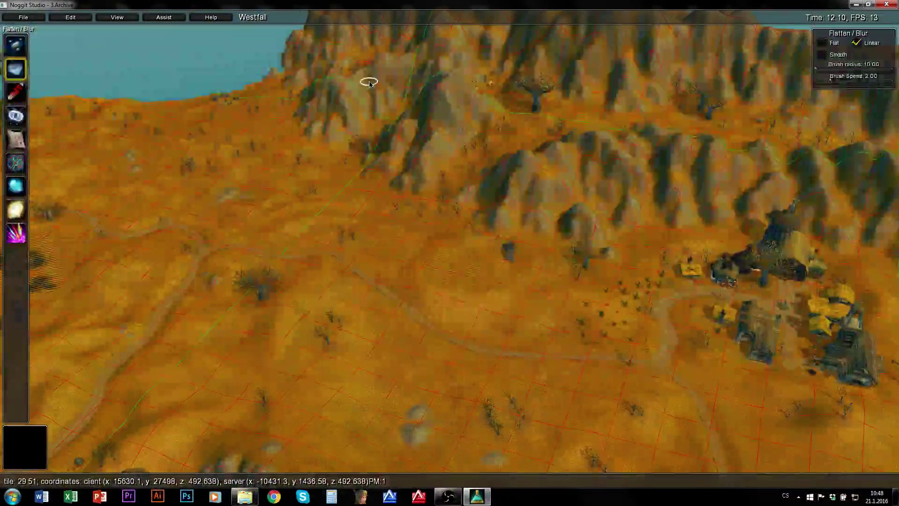
Check the minimap again and look across the windmill farm, dead trees and burnt field toward the coast
key("m")
key("m")
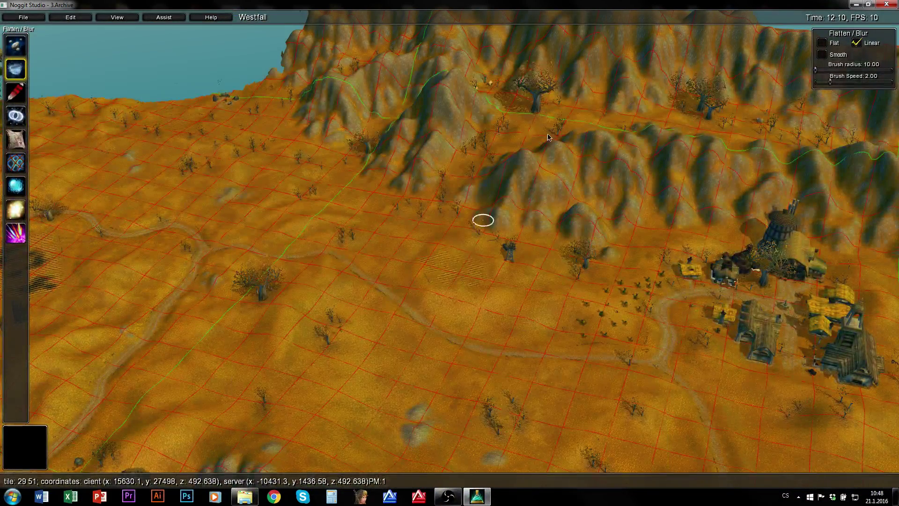
right_click_drag(594, 114, 827, 158)
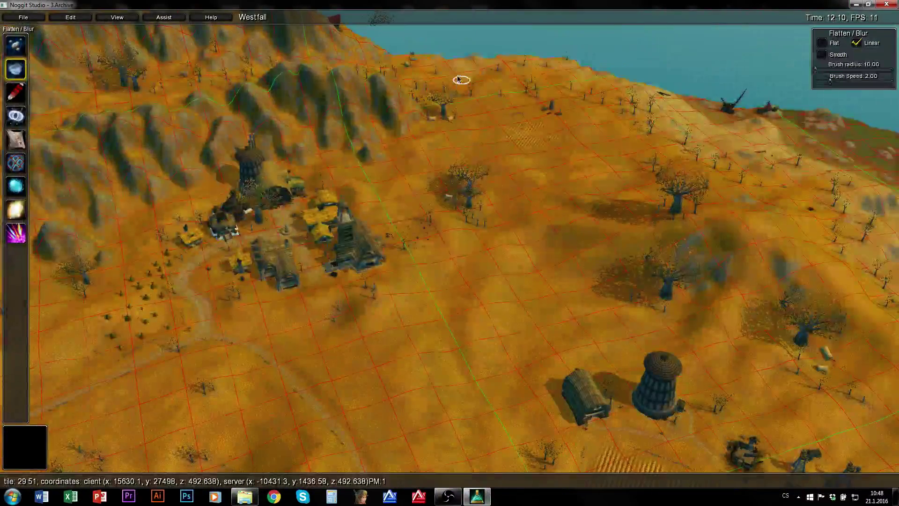
right_click_drag(388, 185, 894, 264)
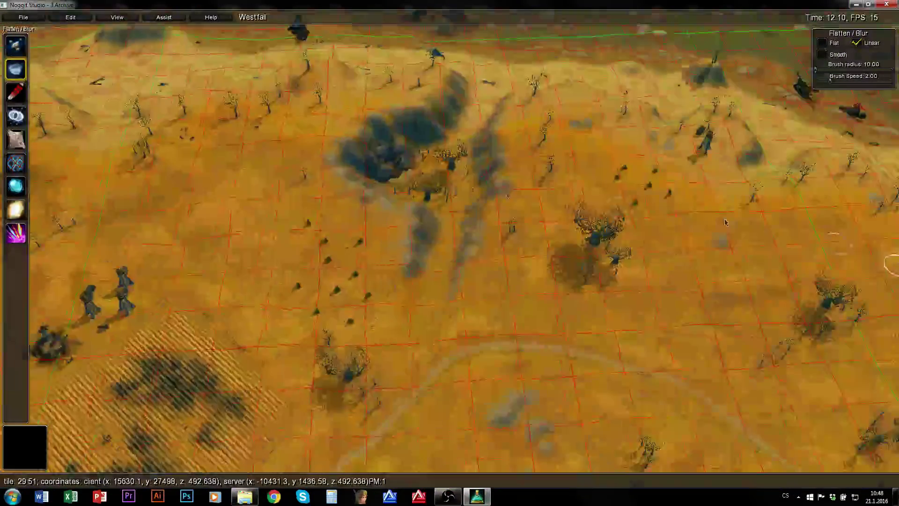
Look around the mine hill, farm fields and road from several angles, checking tile names on the continent minimap between views
right_click_drag(437, 179, 725, 150)
right_click_drag(542, 243, 865, 219)
key("m")
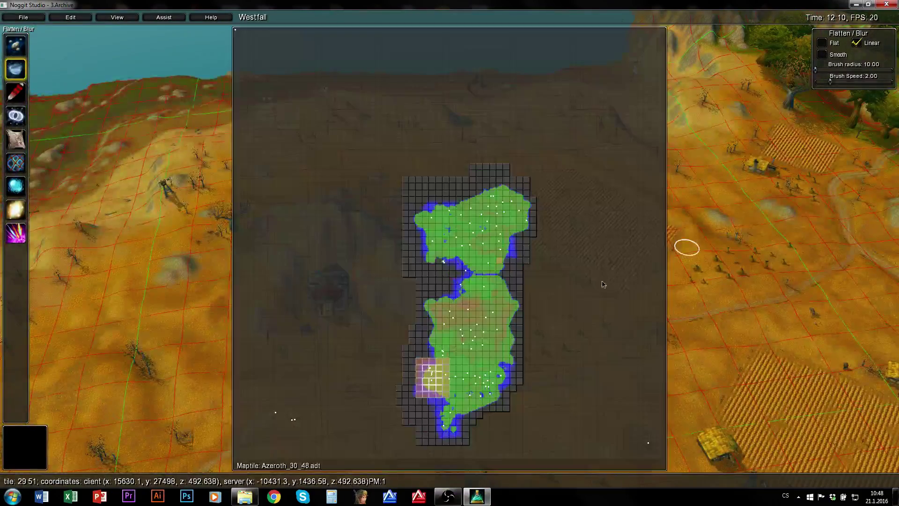
key("m")
right_click_drag(628, 311, 497, 352)
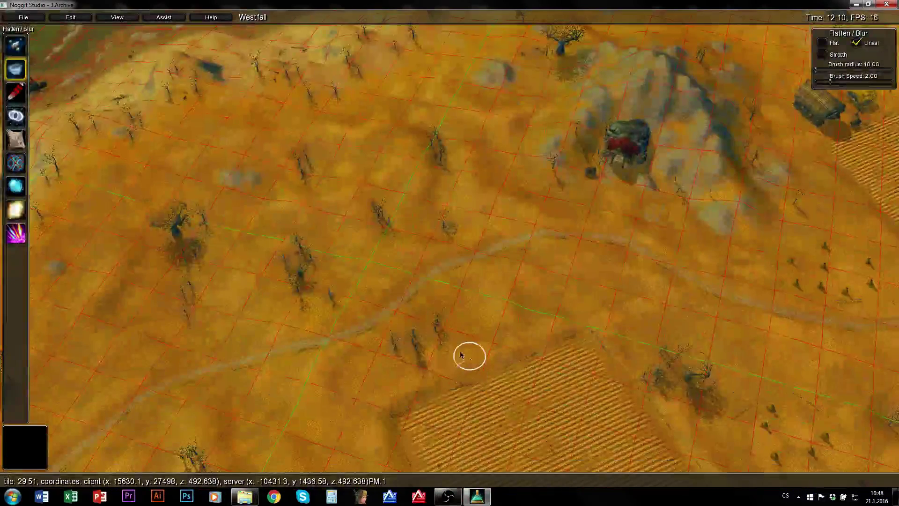
key("m")
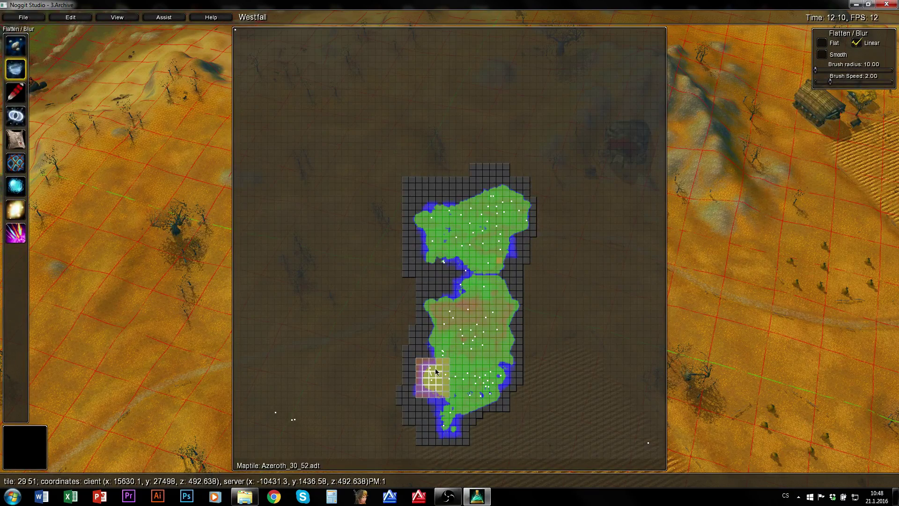
key("m")
right_click_drag(525, 295, 564, 232)
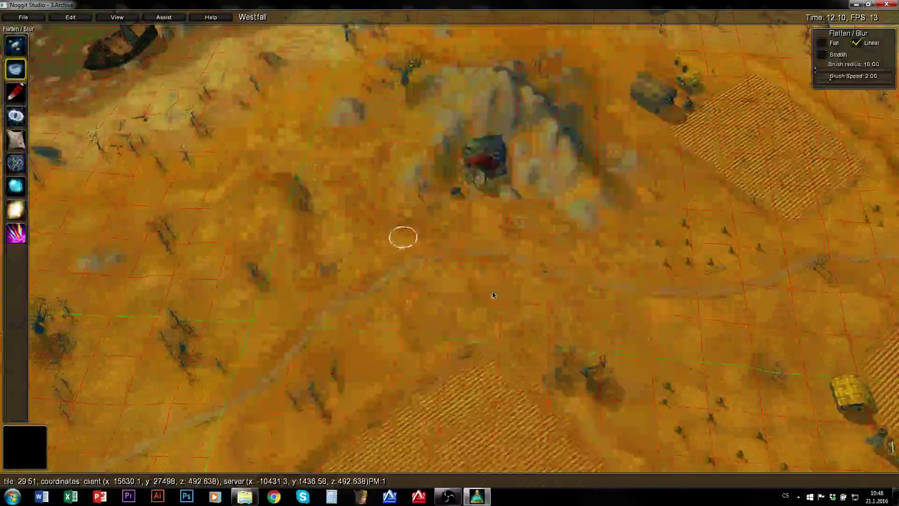
key("m")
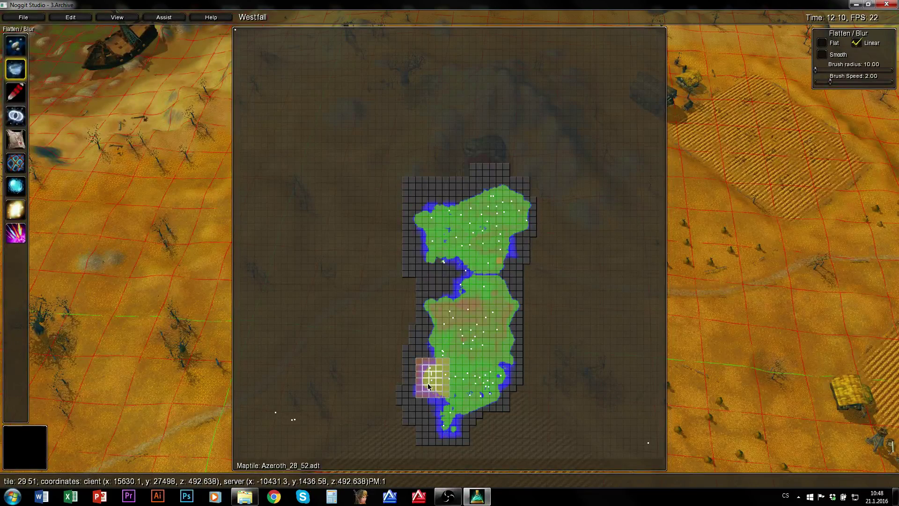
key("m")
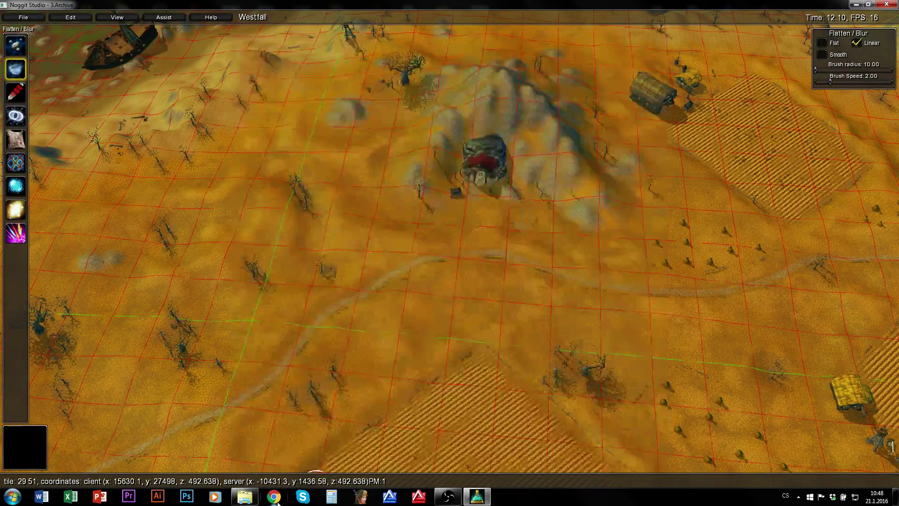
Switch to Windows Explorer to find the azeroth_27_49 tile file, and locate that tile on the Noggit Studio minimap
left_click(244, 496)
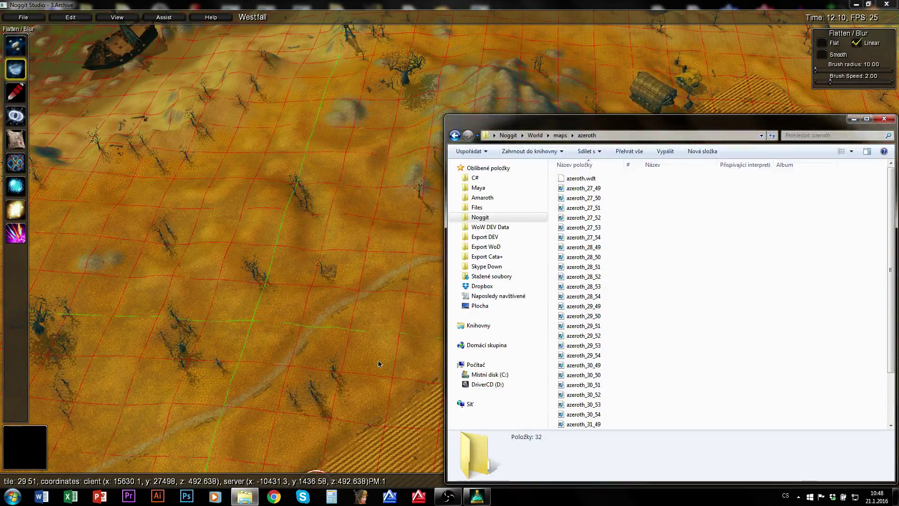
left_click(384, 263)
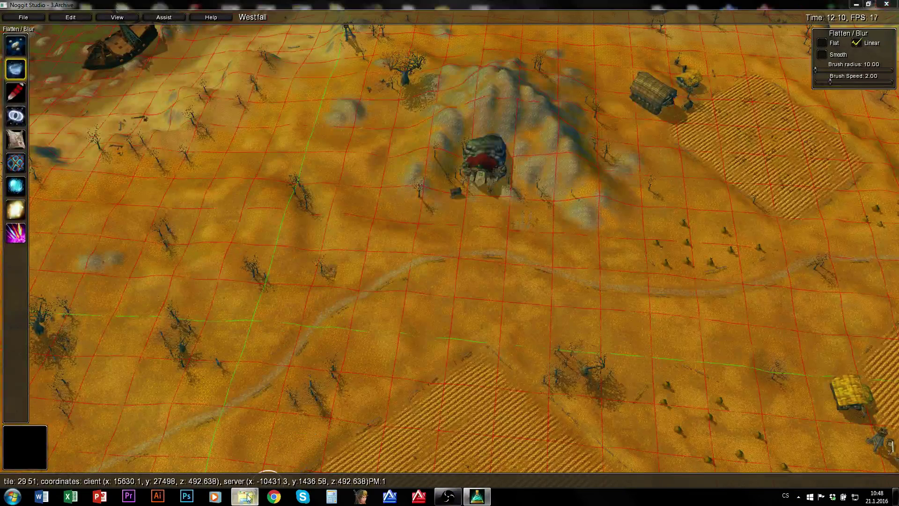
left_click(245, 496)
left_click(593, 189)
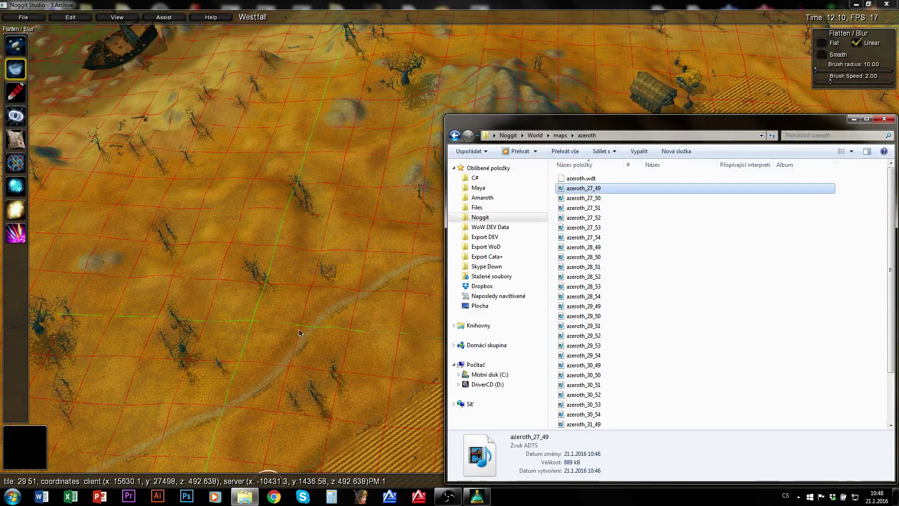
left_click(403, 277)
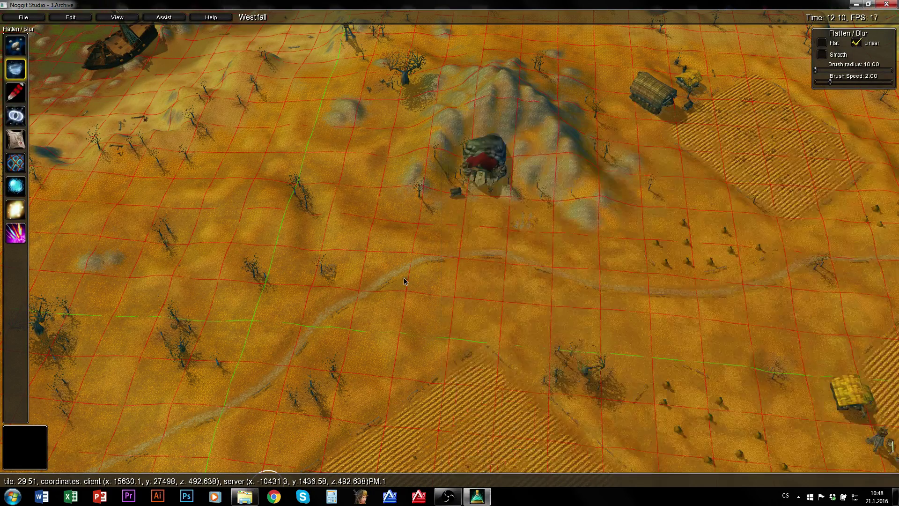
key("m")
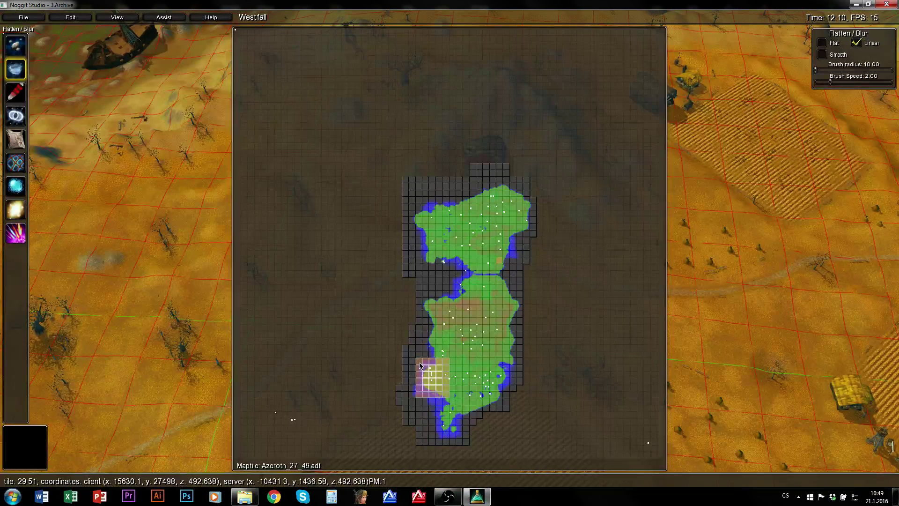
In the azeroth folder in Windows Explorer, permanently delete the tile files azeroth_27_49 through azeroth_27_54
left_click(244, 496)
left_click(627, 237, "shift")
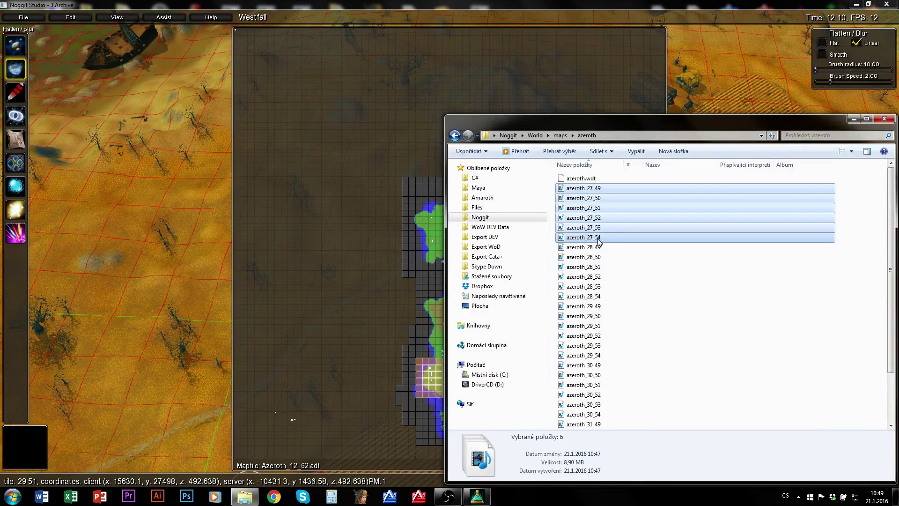
key("Delete")
key("Return")
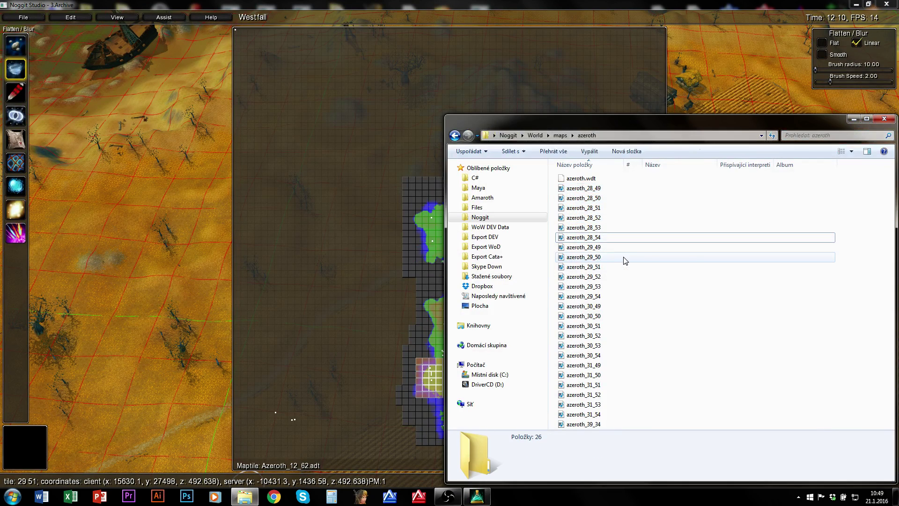
Permanently delete the tile files azeroth_31_49 through azeroth_31_54
left_click(603, 413)
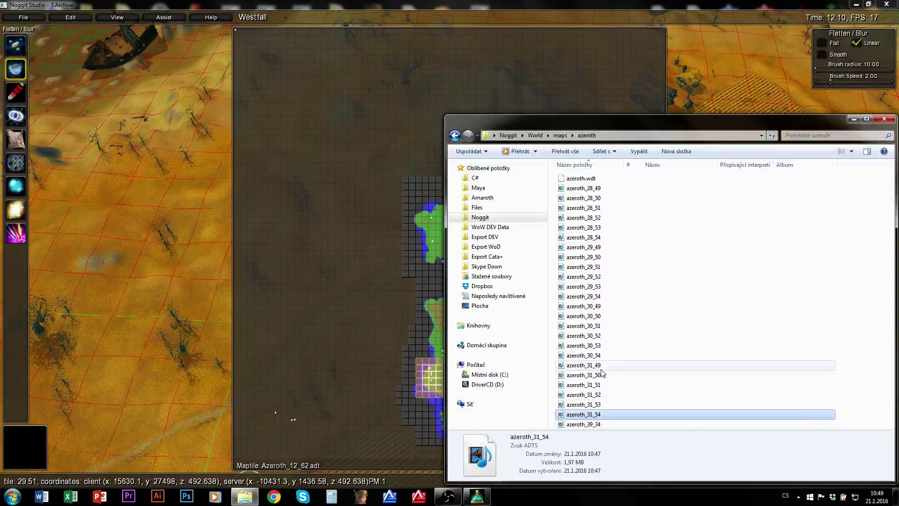
left_click(601, 369, "shift")
key("Delete")
key("Return")
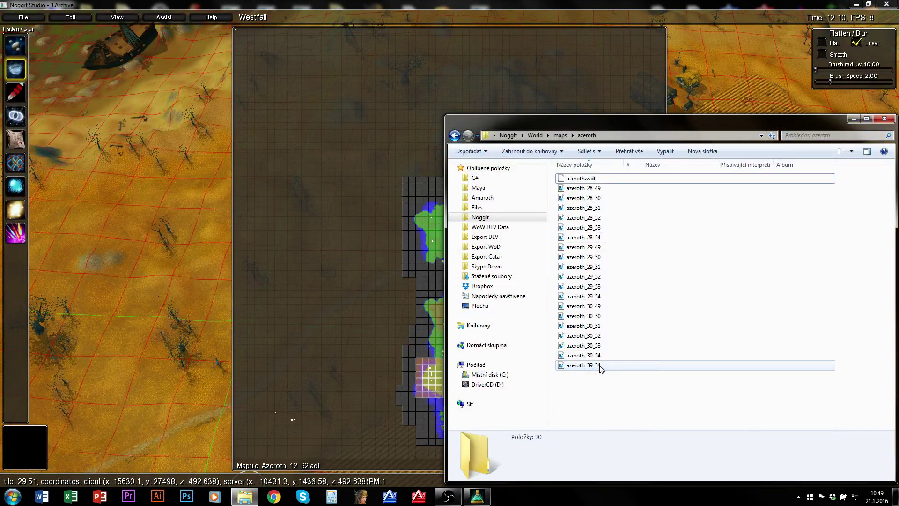
Permanently delete the tile files azeroth_28_49, azeroth_28_54, azeroth_29_49, azeroth_29_54, azeroth_30_49 and azeroth_30_54
left_click(602, 355)
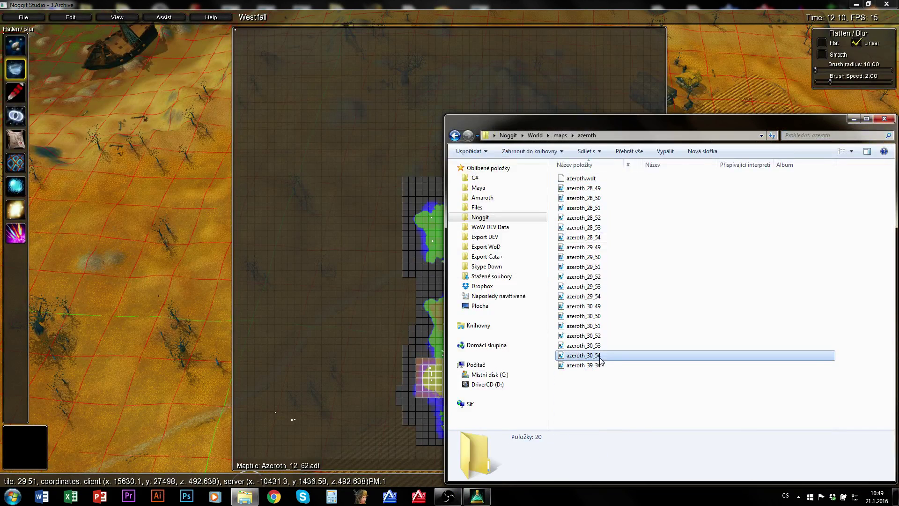
left_click(608, 308, "ctrl")
left_click(608, 318, "ctrl")
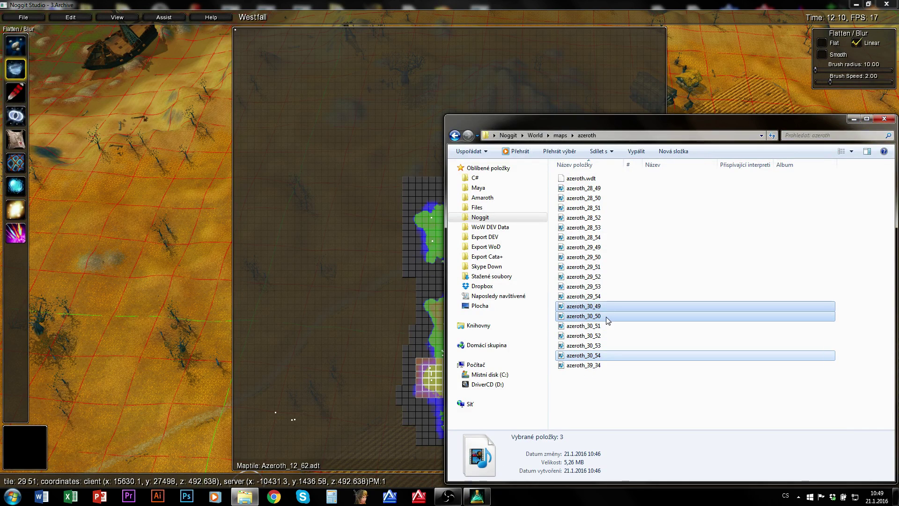
left_click(607, 316, "ctrl")
left_click(601, 297, "ctrl")
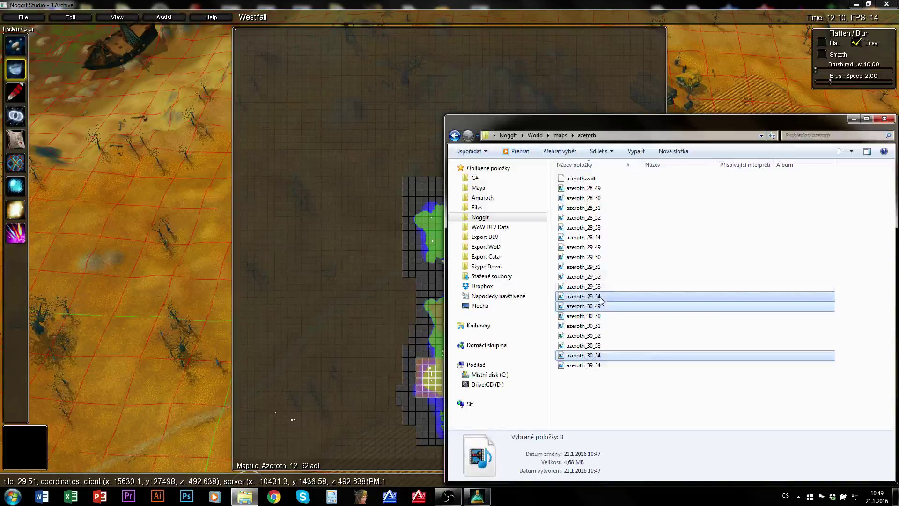
left_click(603, 248, "ctrl")
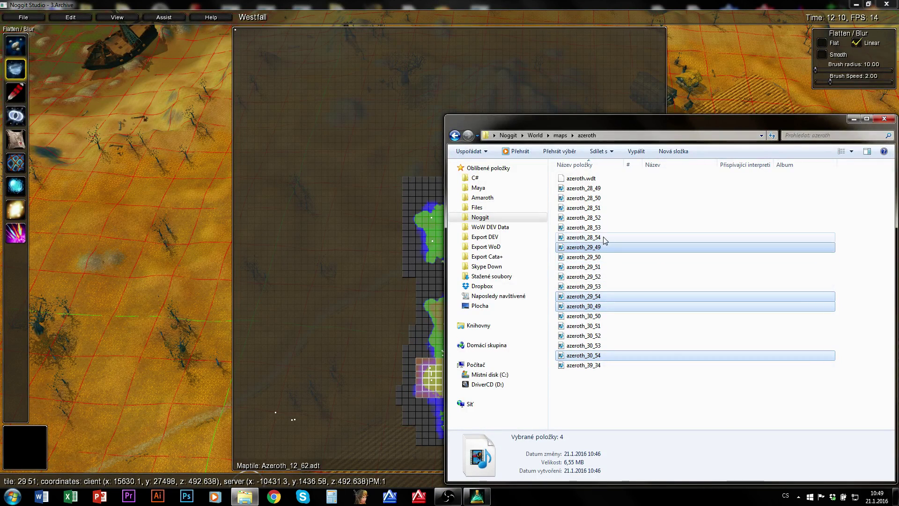
left_click(604, 238, "ctrl")
left_click(605, 189, "ctrl")
key("Delete")
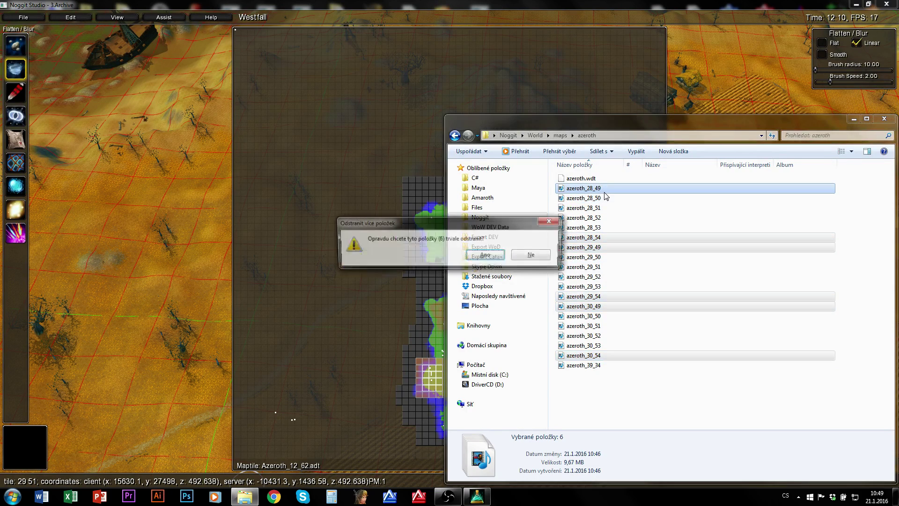
key("Return")
Review the tile files azeroth_28_50 through azeroth_30_53 as a selection, and permanently delete azeroth.wdt
left_click(585, 189)
left_click(589, 296, "shift")
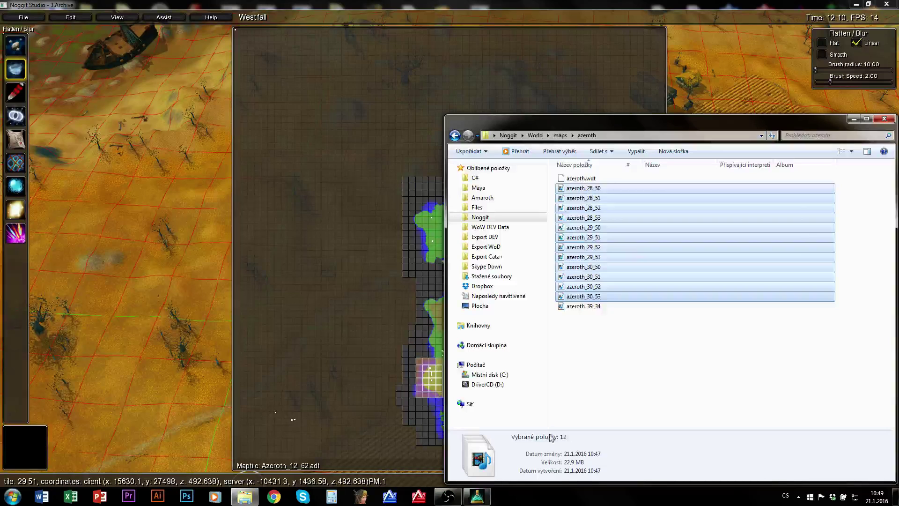
left_click(600, 179)
key("Delete")
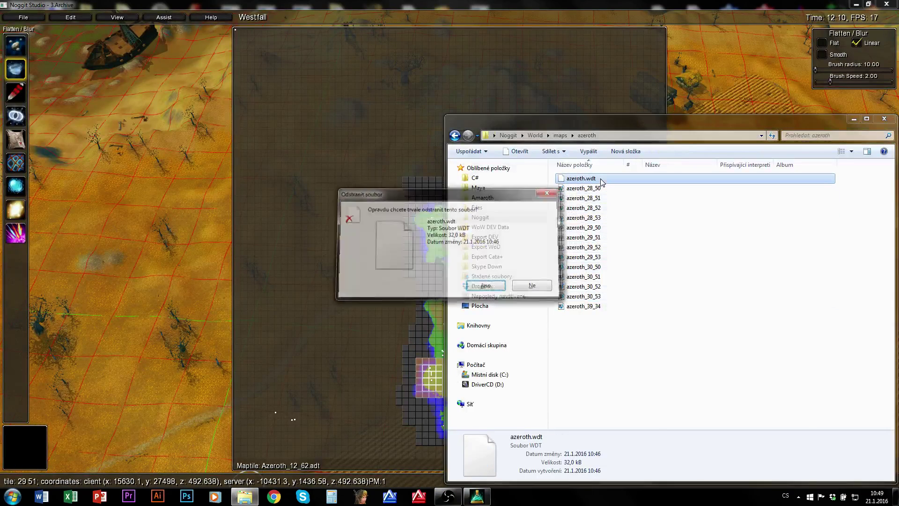
key("Return")
Locate tile azeroth_39_34 on the Noggit Studio minimap, and select the files azeroth_28_50 through azeroth_30_53 in Windows Explorer
left_click(601, 298)
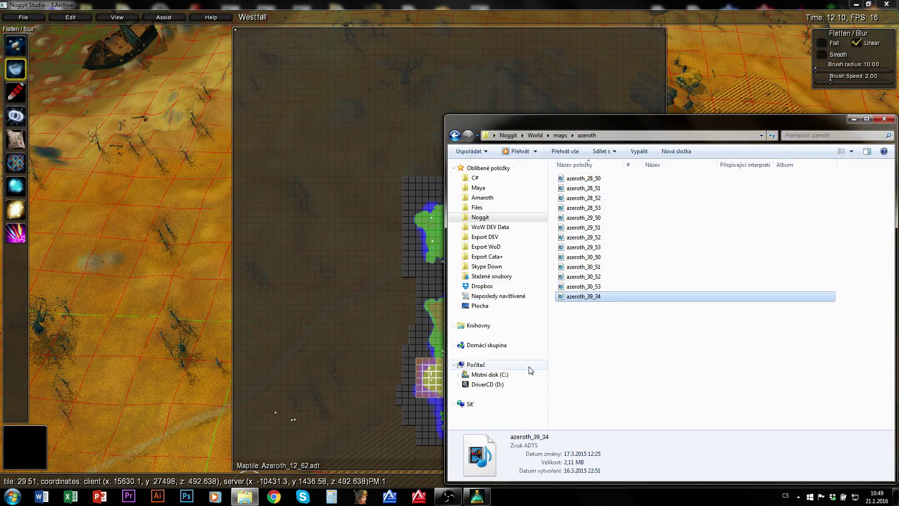
left_click(535, 5)
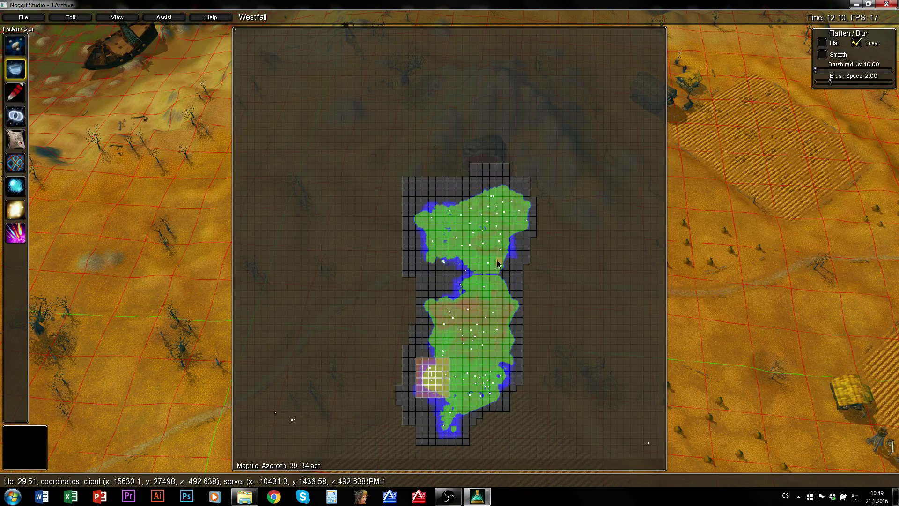
left_click(244, 497)
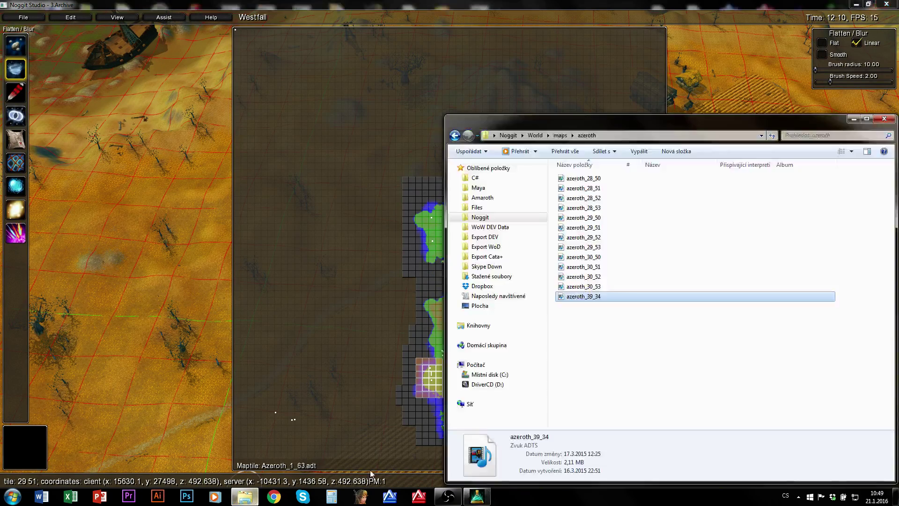
left_click(604, 178)
left_click(602, 286, "shift")
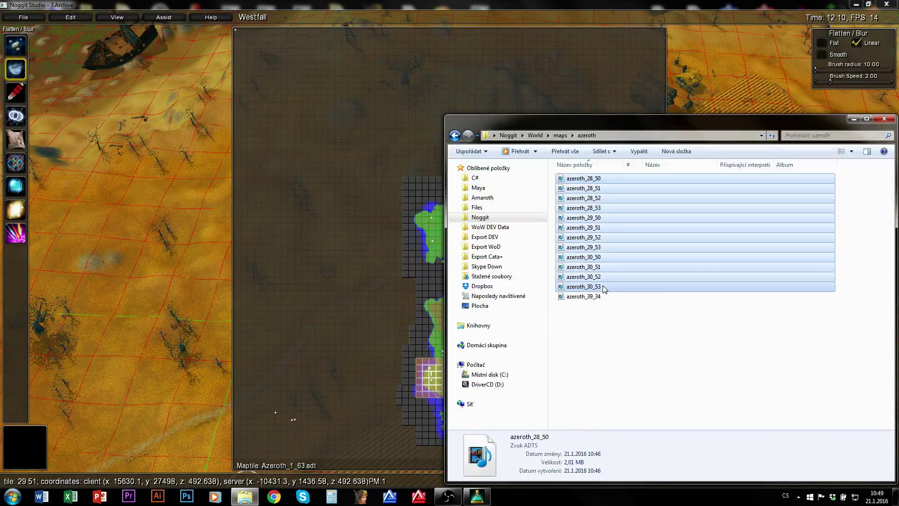
Leave the Westfall map and restart Noggit Studio from the Noggit SDL1.4 desktop shortcut with its window maximized
left_click(548, 4)
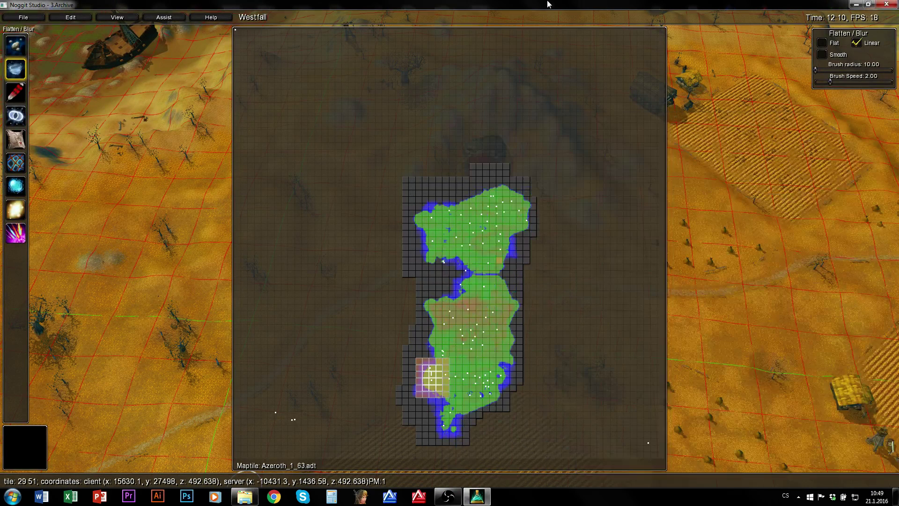
key("Escape")
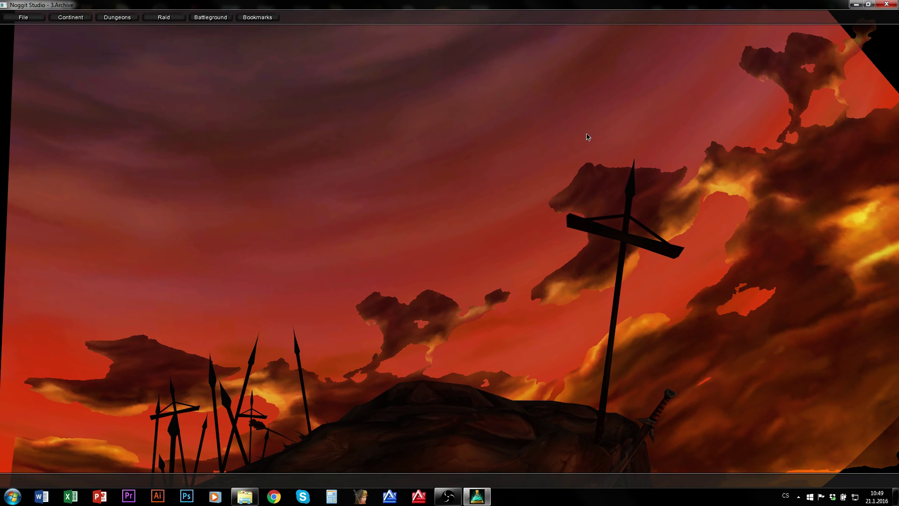
left_click(887, 4)
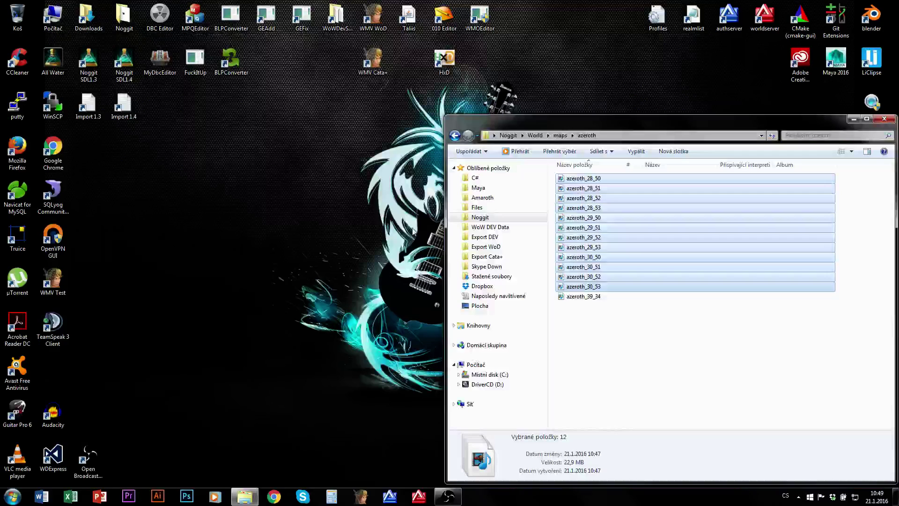
left_click(124, 65)
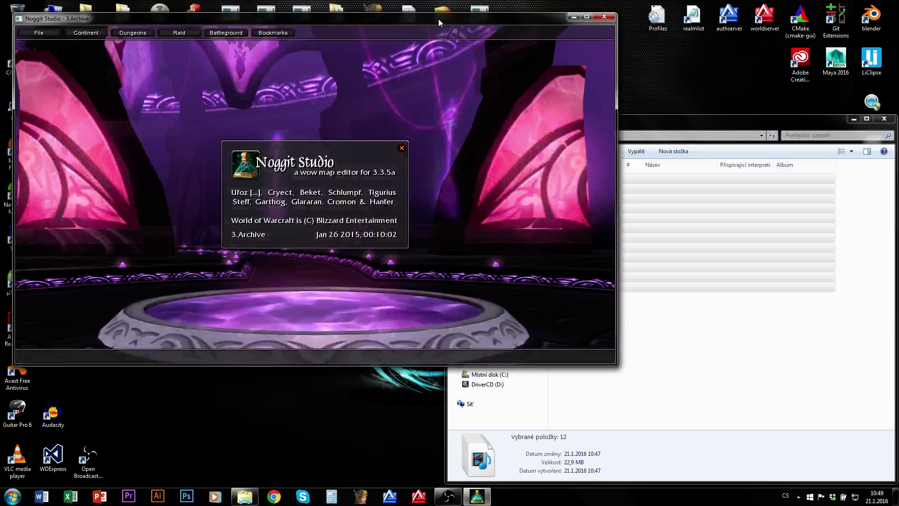
double_click(439, 19)
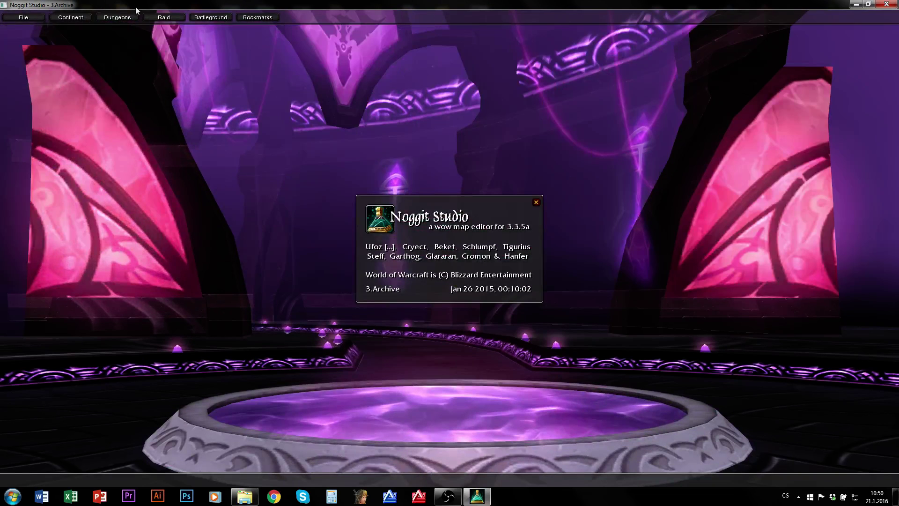